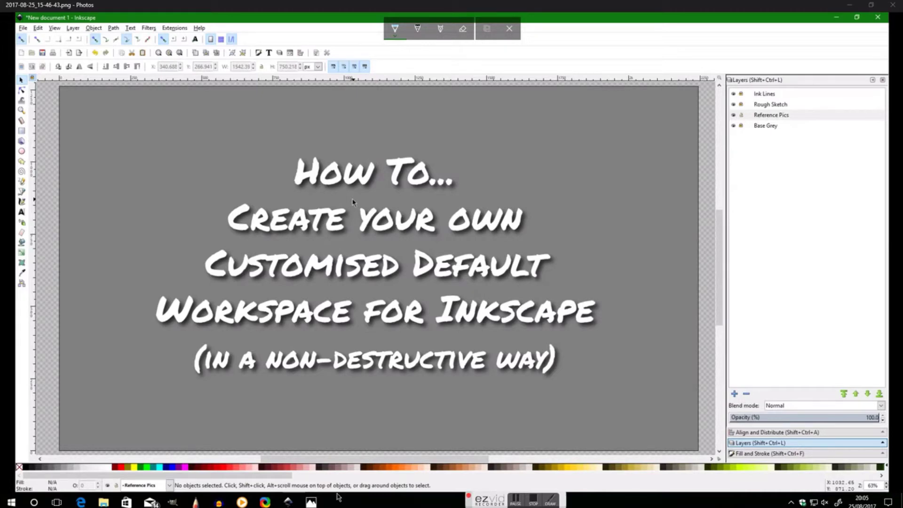
Close the title picture and set the new document's background colour to a CMYK grey with a K value of 50
click(892, 4)
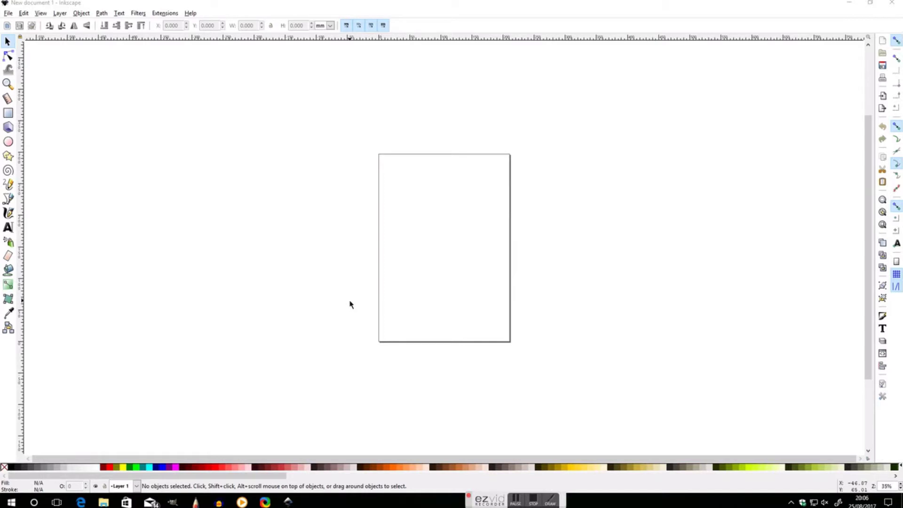
click(353, 279)
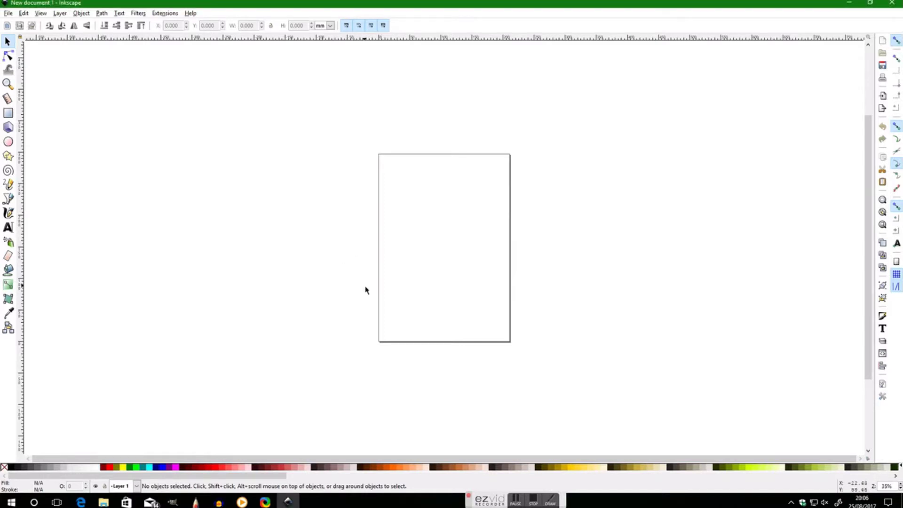
key(ctrl+shift)
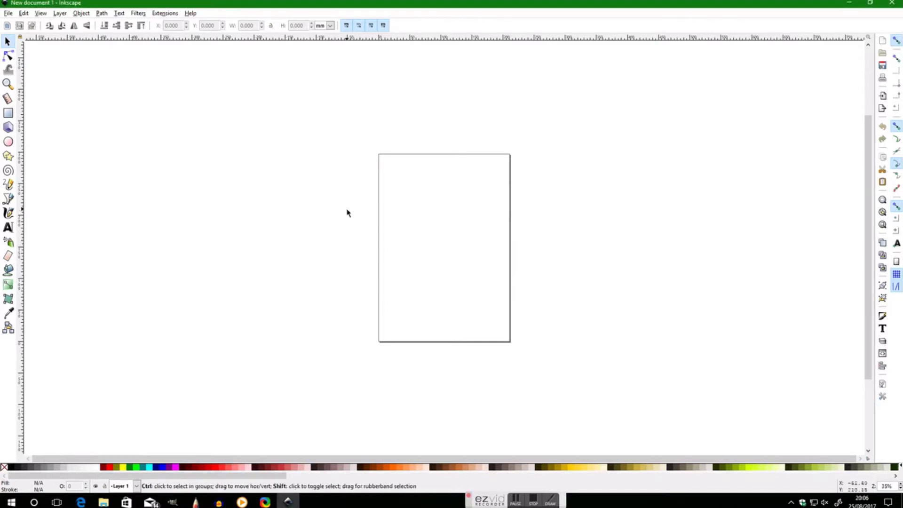
key(ctrl+shift+d)
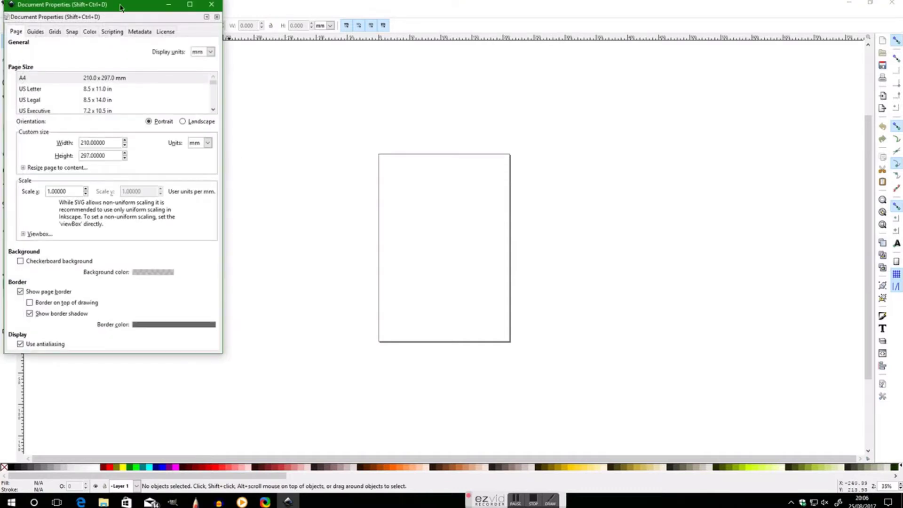
drag(120, 7, 301, 67)
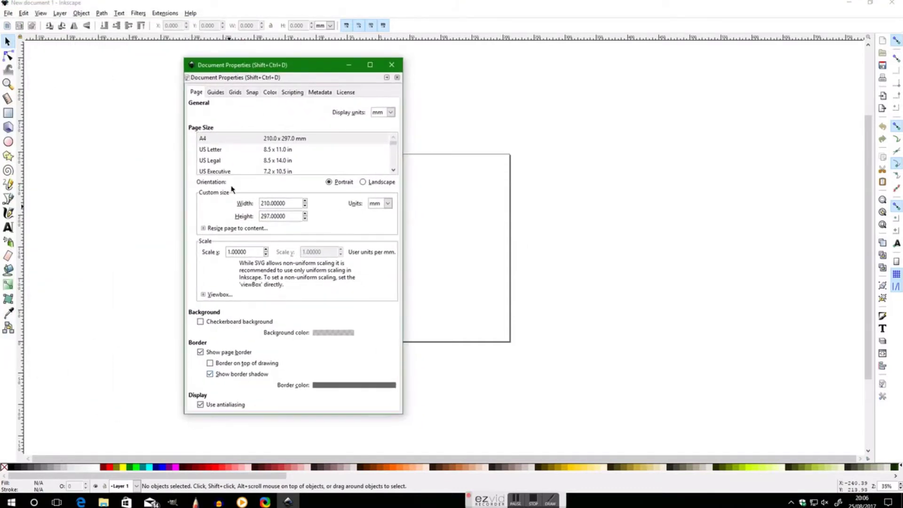
click(365, 335)
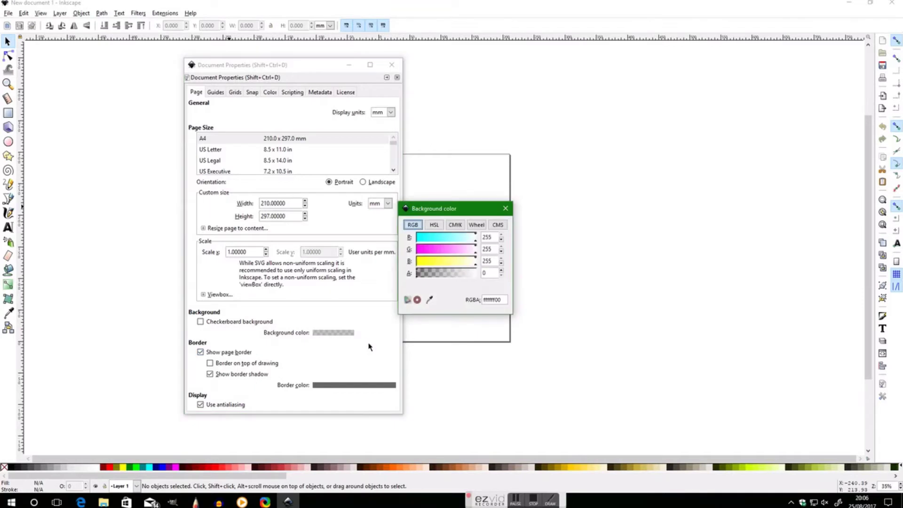
click(455, 225)
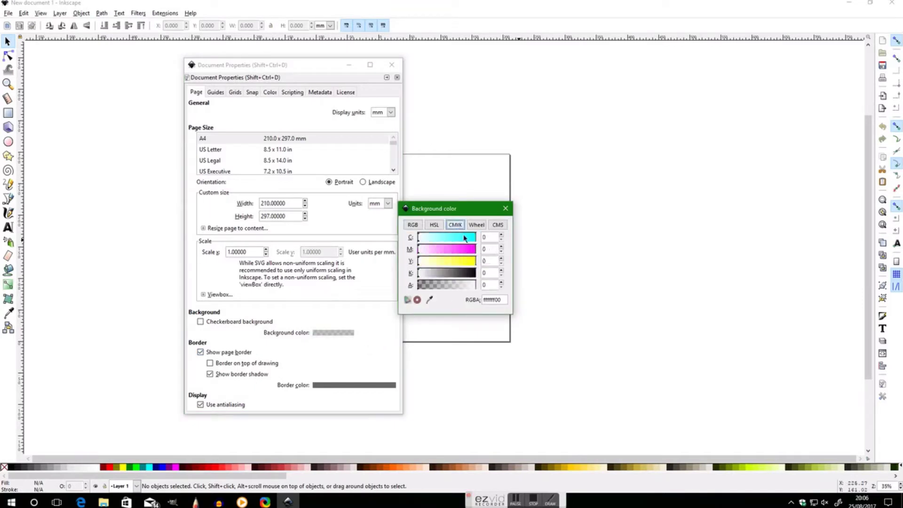
click(447, 275)
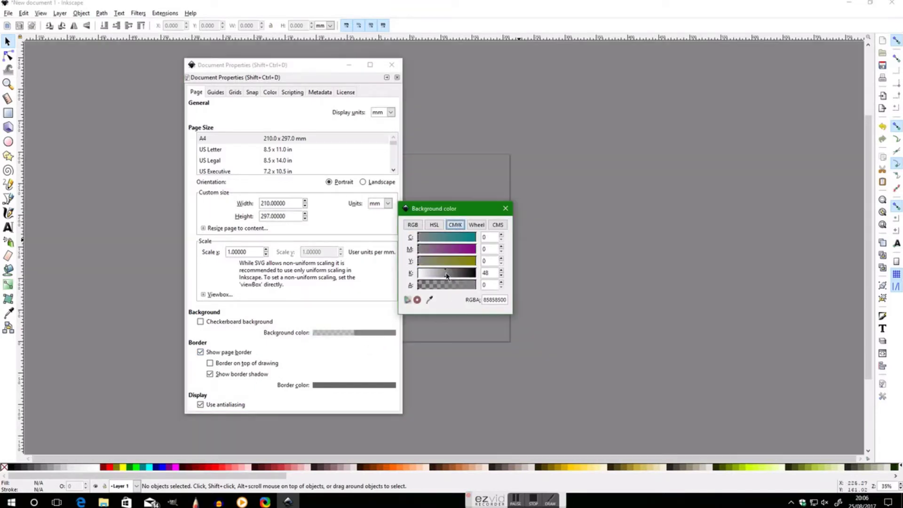
click(447, 274)
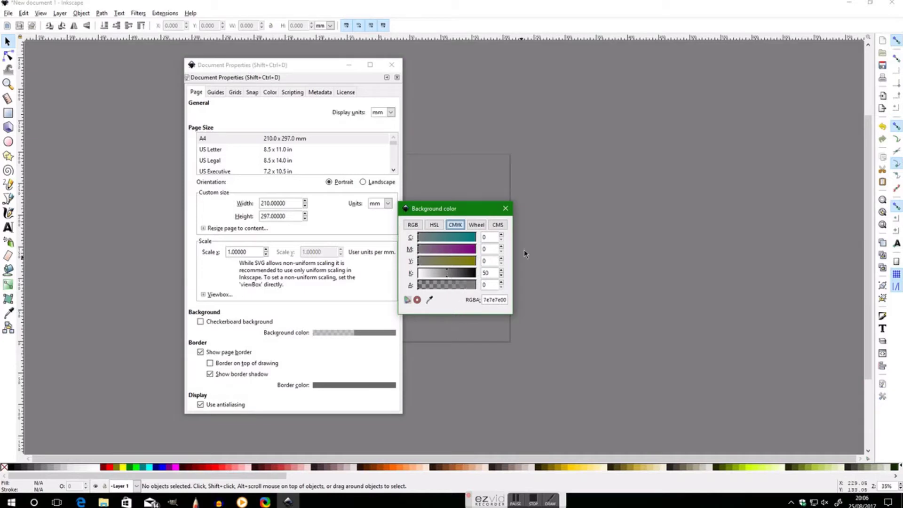
click(505, 209)
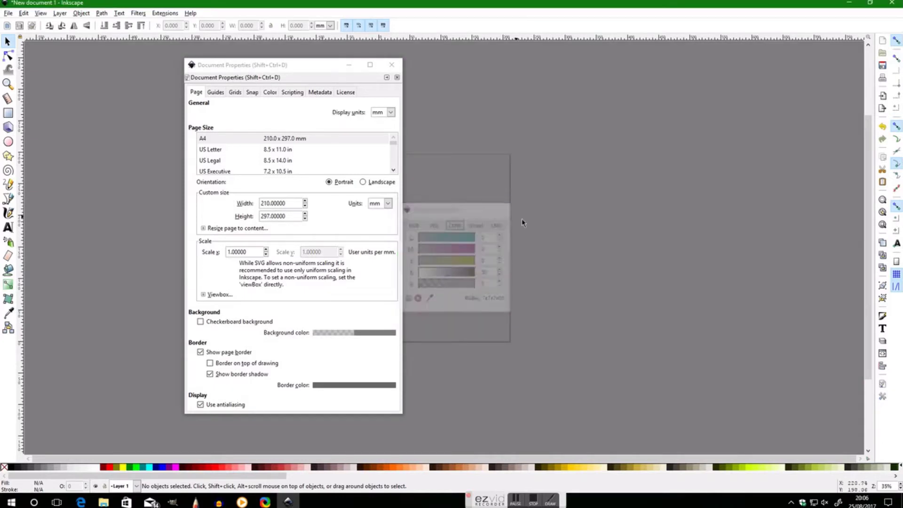
Make the page border colour near-black, place the border on top of the drawing and disable its shadow
click(390, 385)
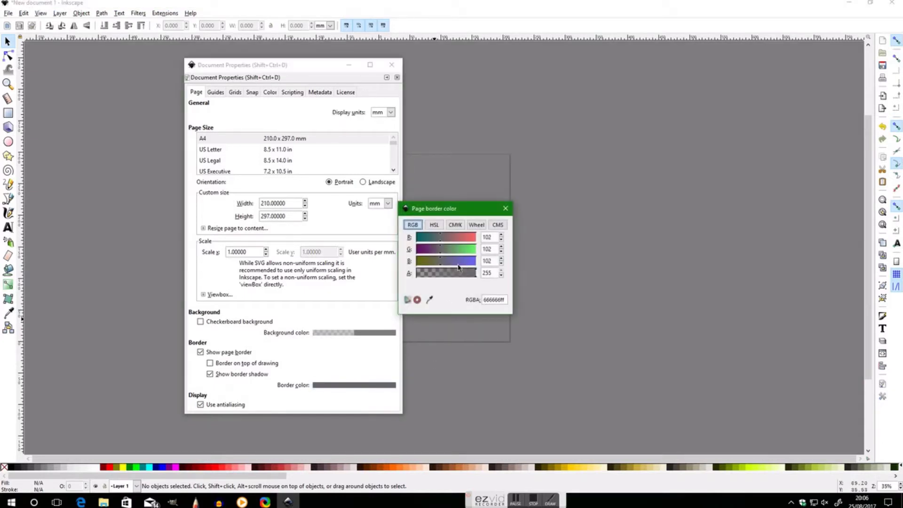
click(455, 224)
click(468, 276)
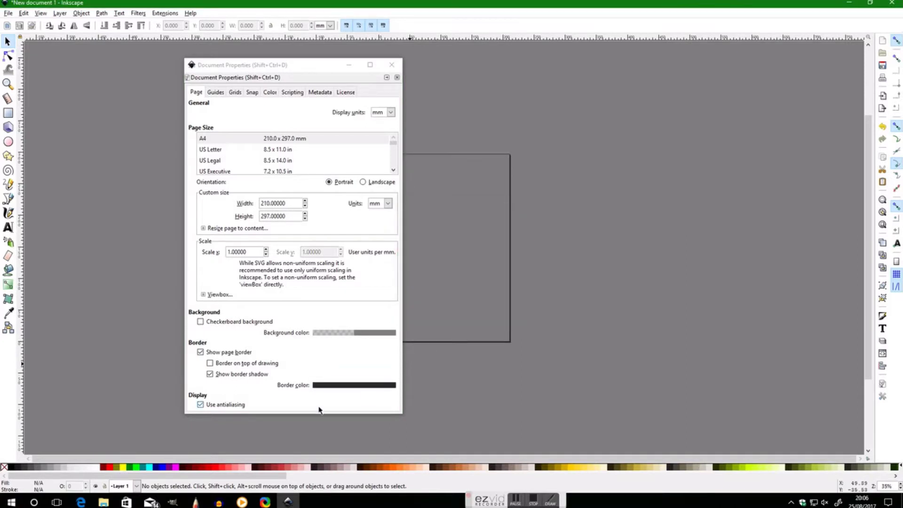
click(209, 364)
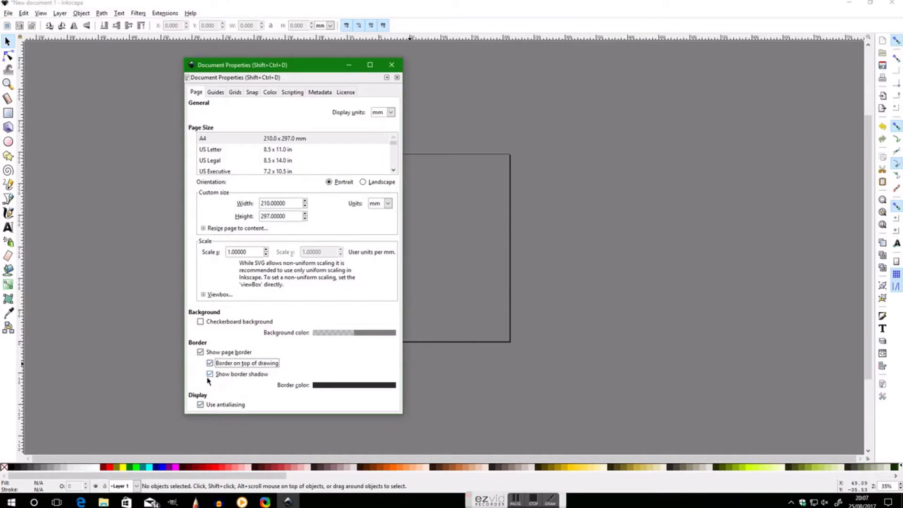
click(209, 375)
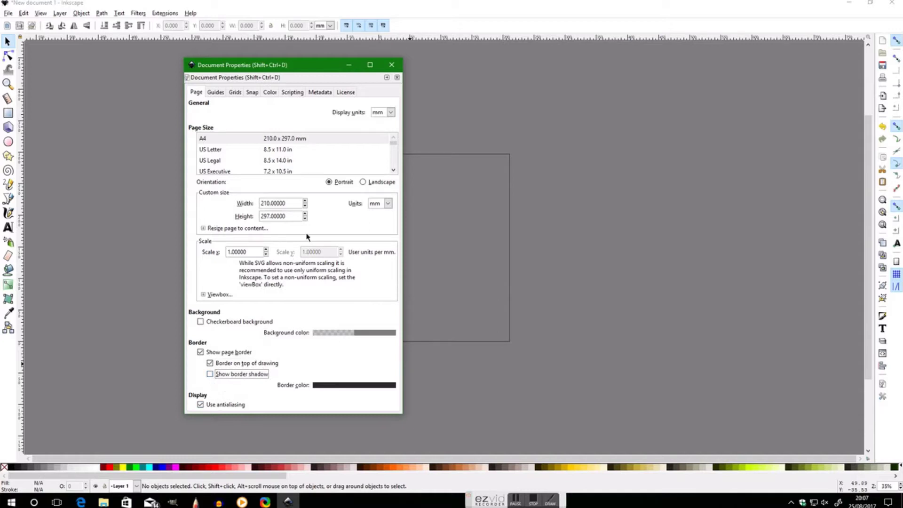
Set both the display units and the custom page size units to px
click(390, 112)
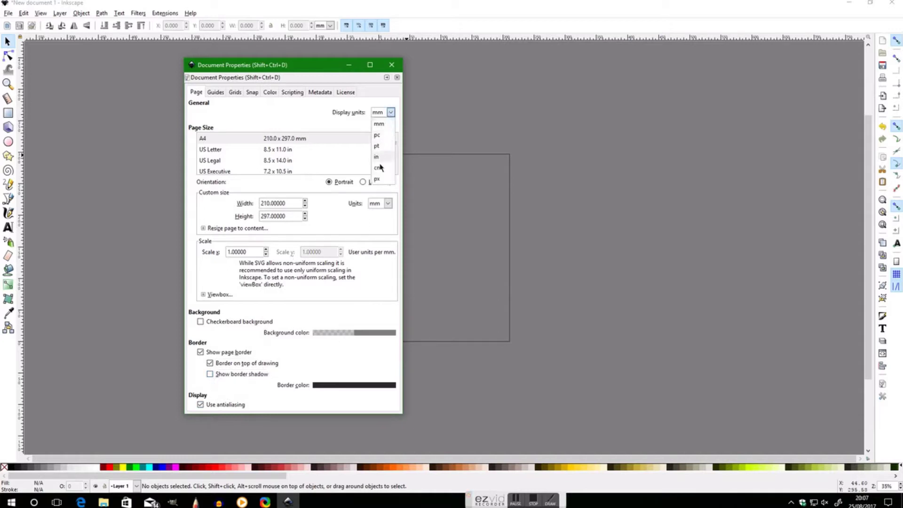
click(379, 180)
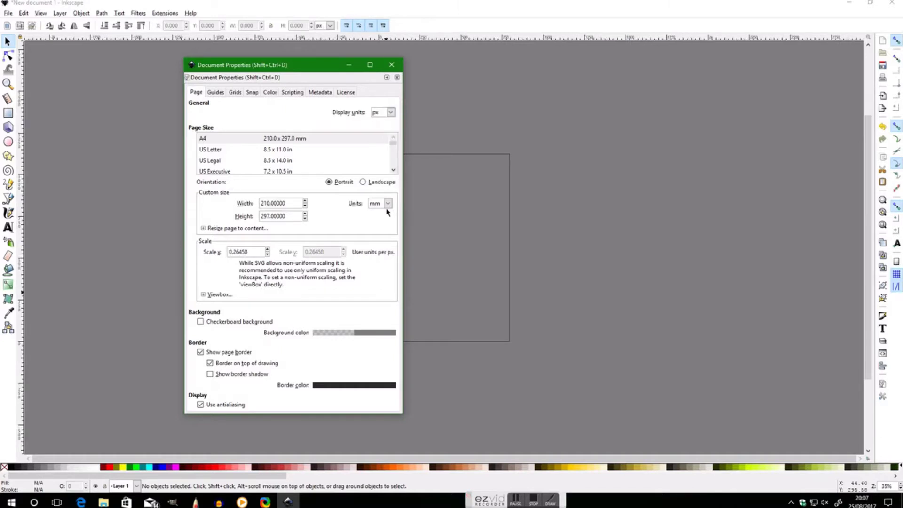
click(388, 204)
click(379, 272)
Set the page size to A2 in landscape orientation
mouse_move(394, 146)
mouse_down()
mouse_move(394, 157)
mouse_move(394, 148)
mouse_up()
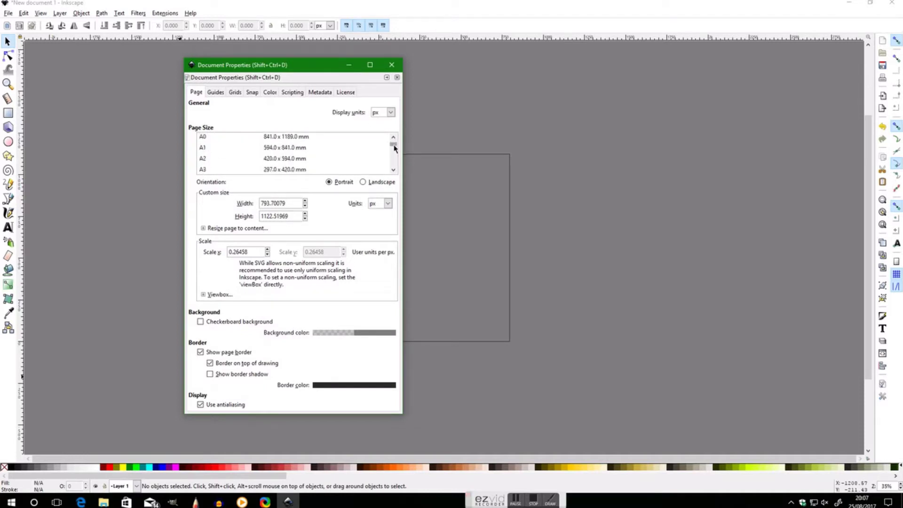
click(203, 145)
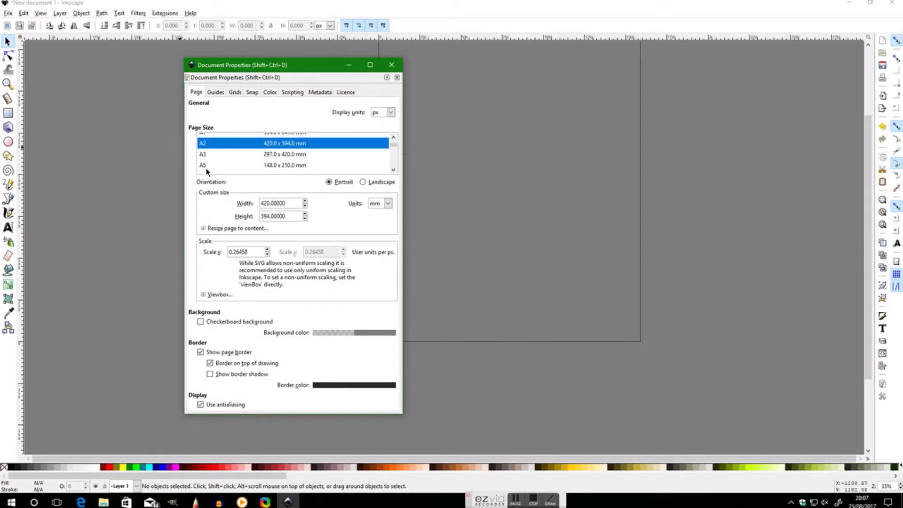
click(363, 182)
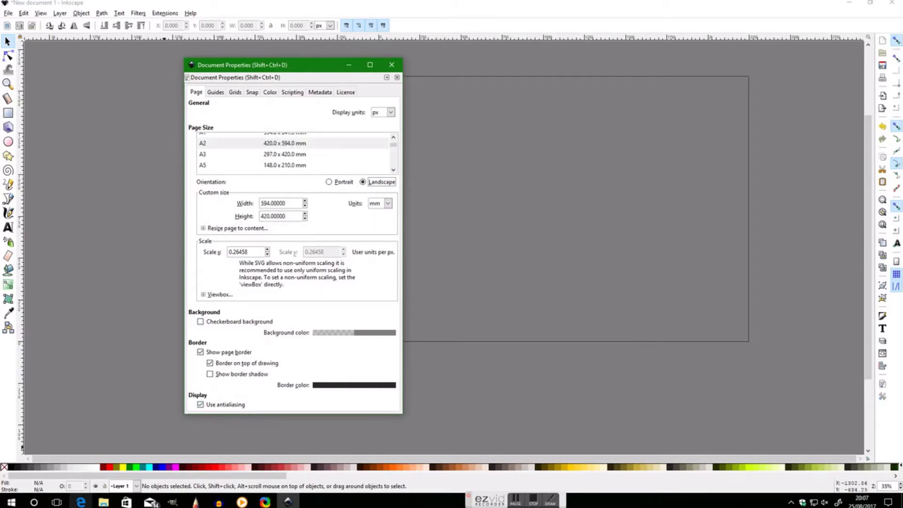
Set the snap distance to 5 for objects and 6 for guides, and close the document properties
click(252, 93)
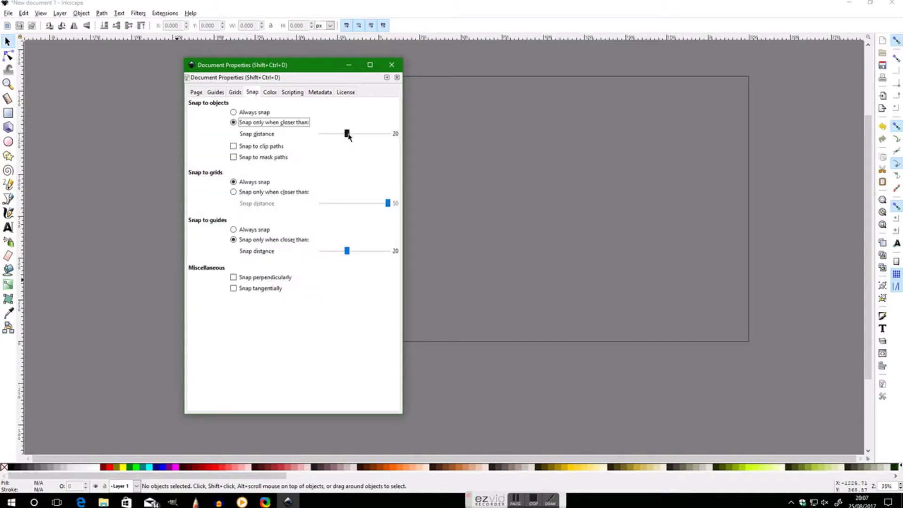
click(347, 135)
drag(346, 135, 326, 136)
drag(346, 251, 328, 254)
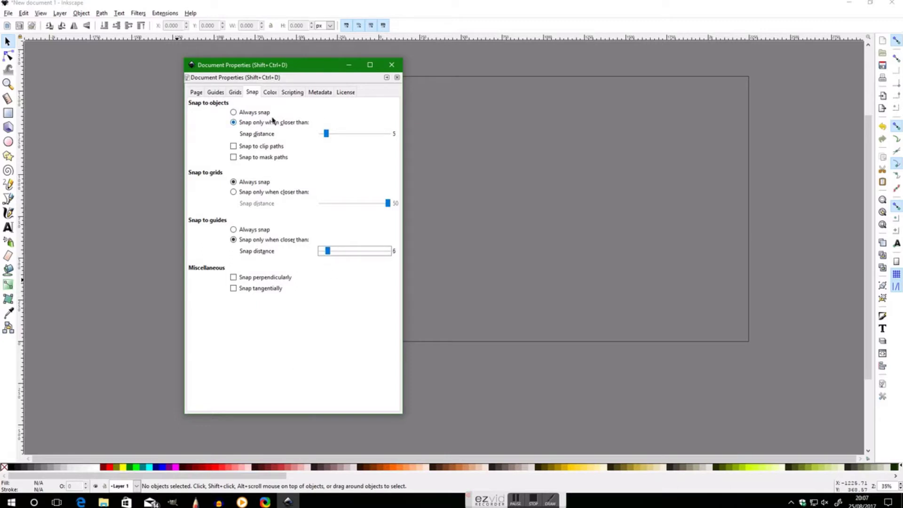
click(392, 66)
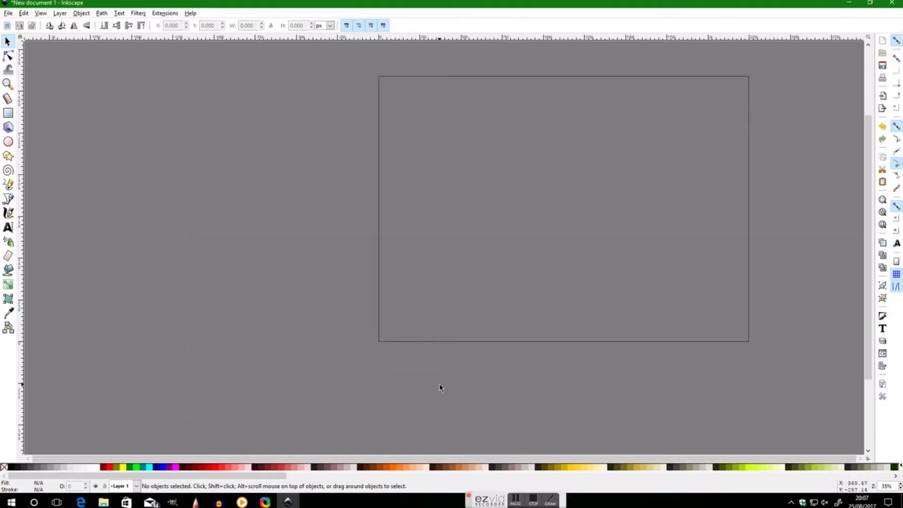
Fit the page in the window and switch the interface layout from Wide to Custom
key(5)
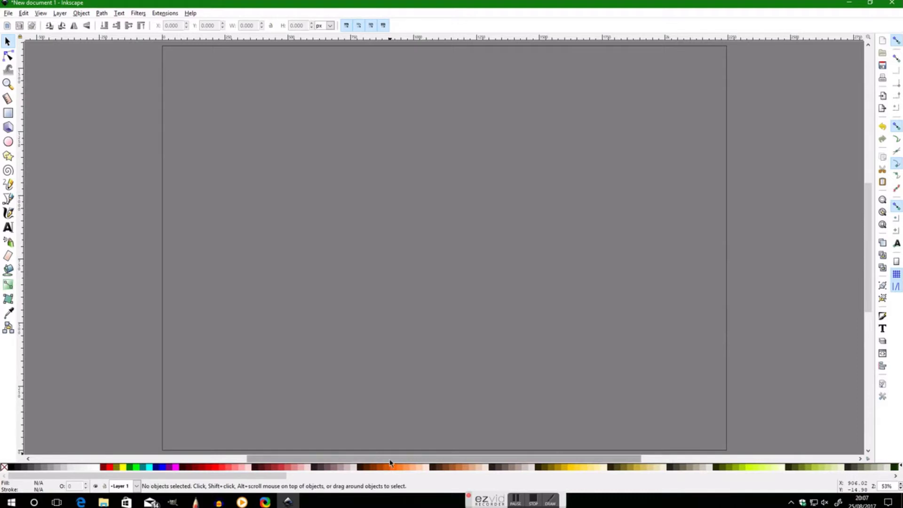
drag(392, 459, 436, 460)
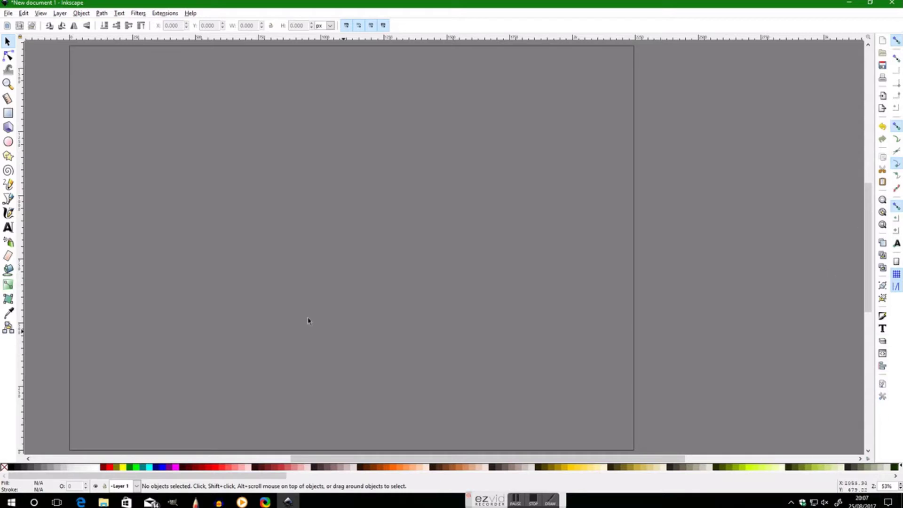
click(42, 13)
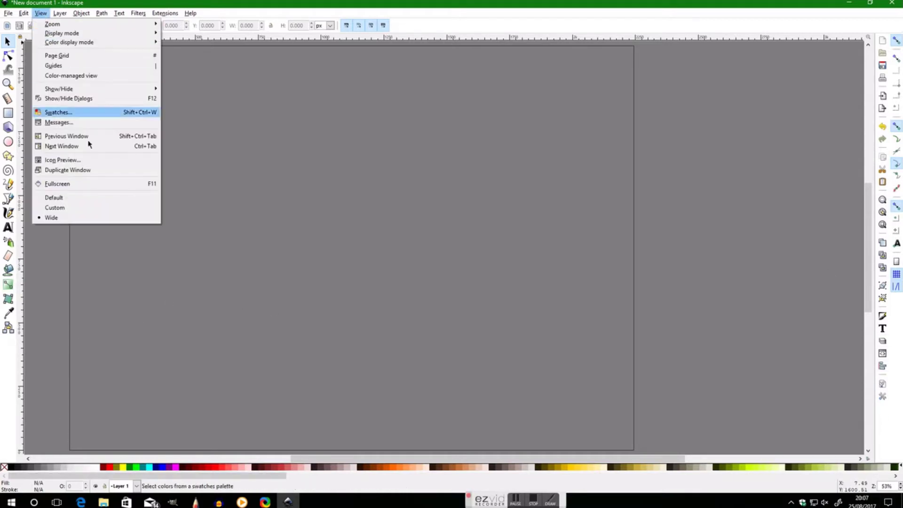
click(55, 208)
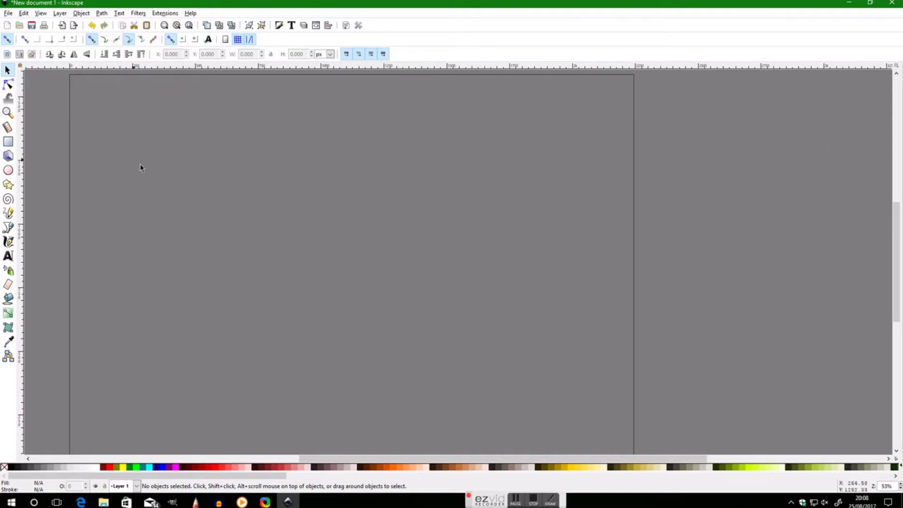
Open the Layers, Fill and Stroke, and Align and Distribute dialogs in the dock
click(304, 26)
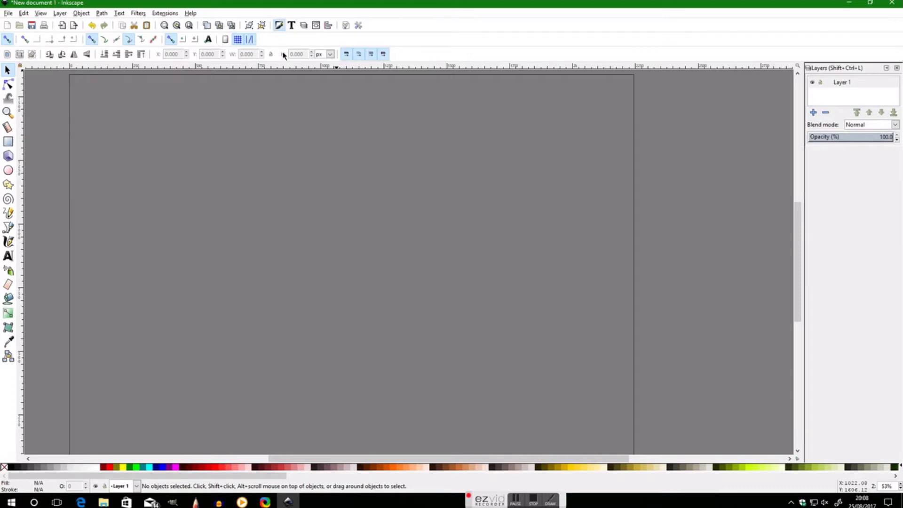
click(279, 26)
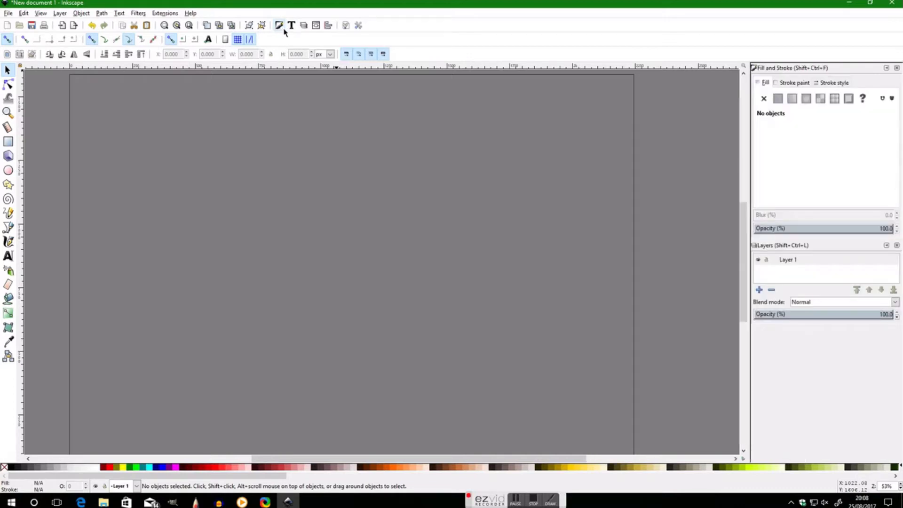
click(329, 25)
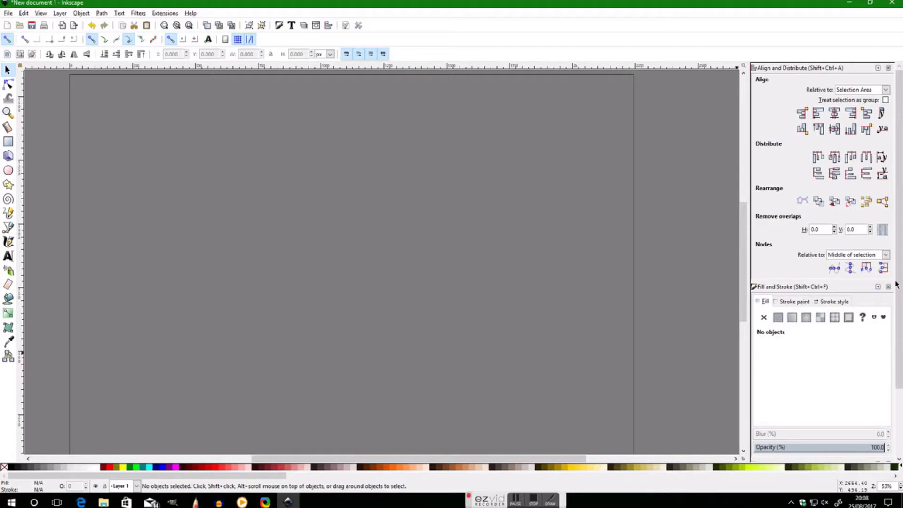
Stack the Align and Distribute, Fill and Stroke, and Layers dialogs into one docked group and extend it to the full dock height
mouse_move(898, 281)
mouse_down()
mouse_move(899, 365)
mouse_move(898, 264)
mouse_up()
mouse_move(820, 287)
mouse_down()
mouse_move(816, 166)
mouse_move(799, 150)
mouse_move(842, 184)
mouse_move(801, 170)
mouse_move(828, 168)
mouse_move(830, 186)
mouse_up()
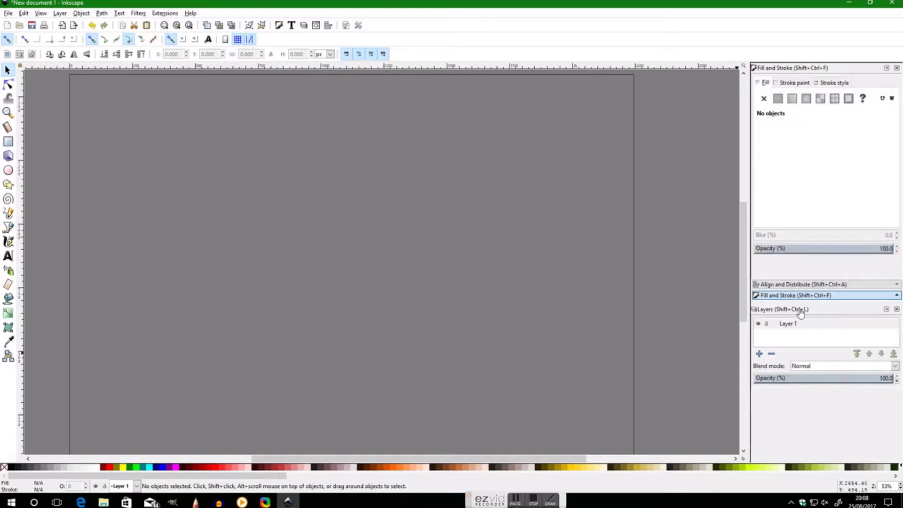
mouse_move(801, 312)
mouse_down()
mouse_move(797, 224)
mouse_move(817, 176)
mouse_move(812, 156)
mouse_up()
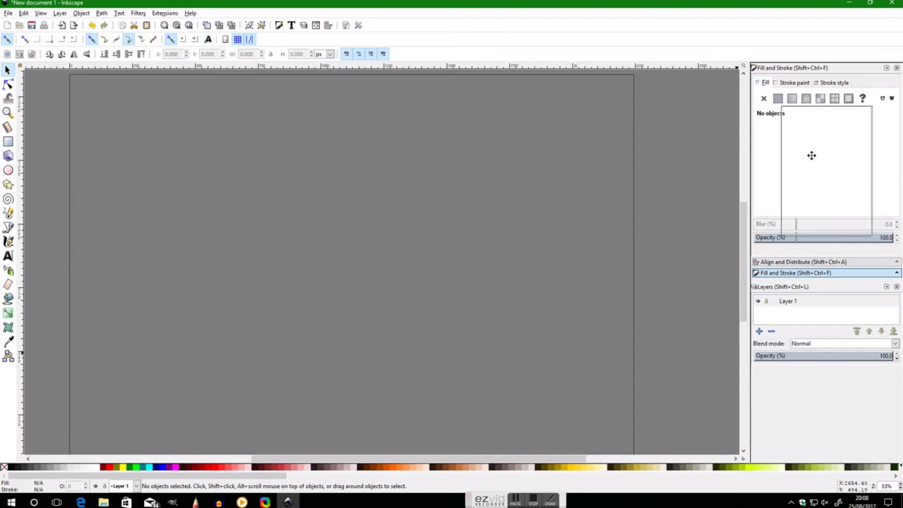
drag(812, 156, 813, 156)
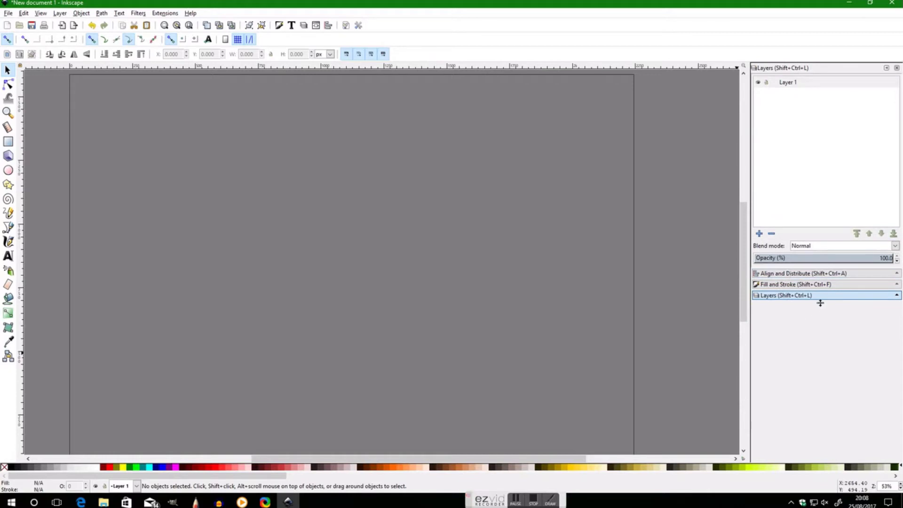
drag(821, 303, 802, 464)
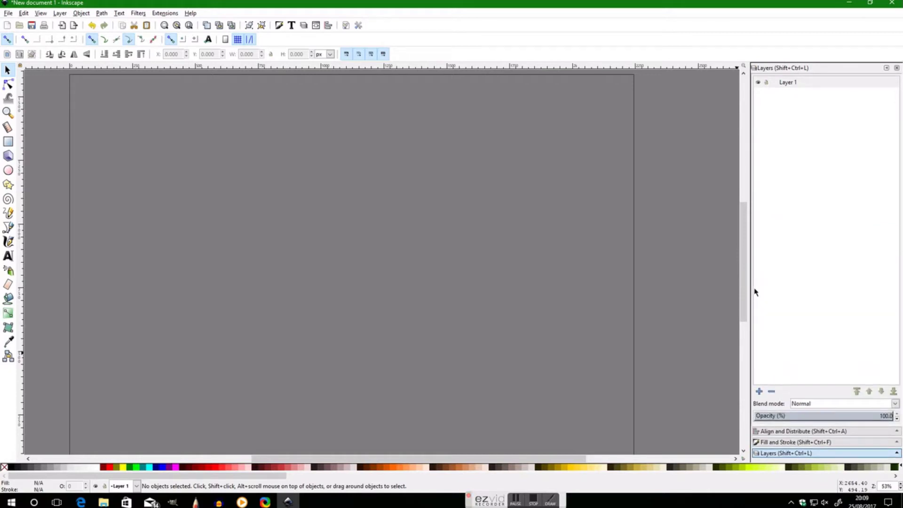
Switch between the stacked dialogs and bring Fill and Stroke to the front
click(780, 446)
click(789, 450)
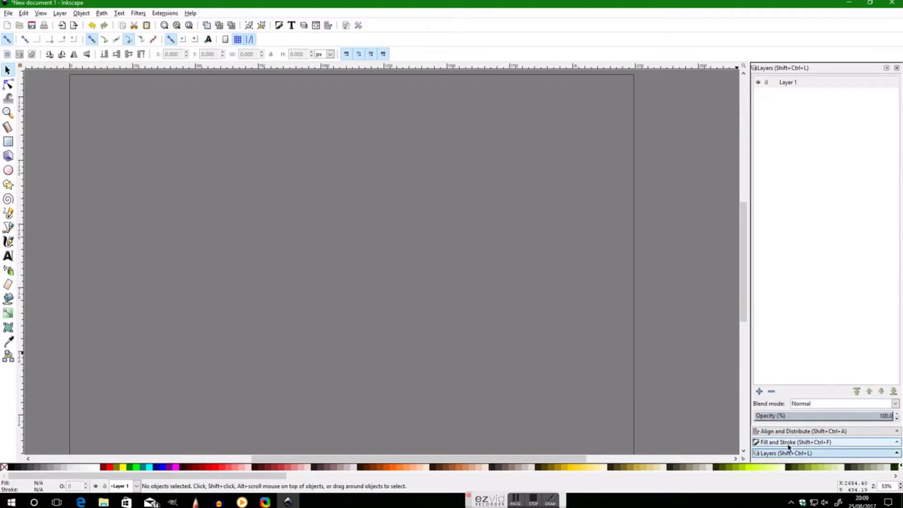
click(789, 430)
click(792, 443)
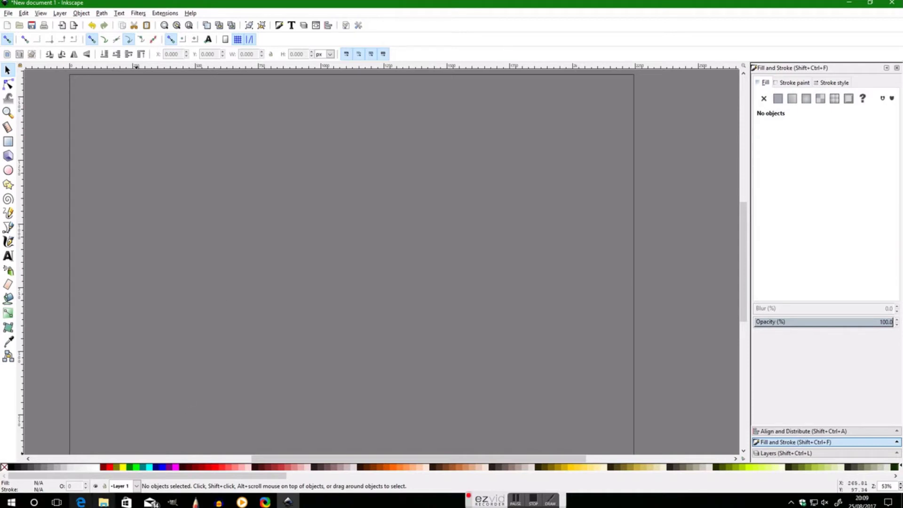
Switch to a new File Explorer window, keep its ribbon expanded, and show the View options that control hidden items
right_click(103, 504)
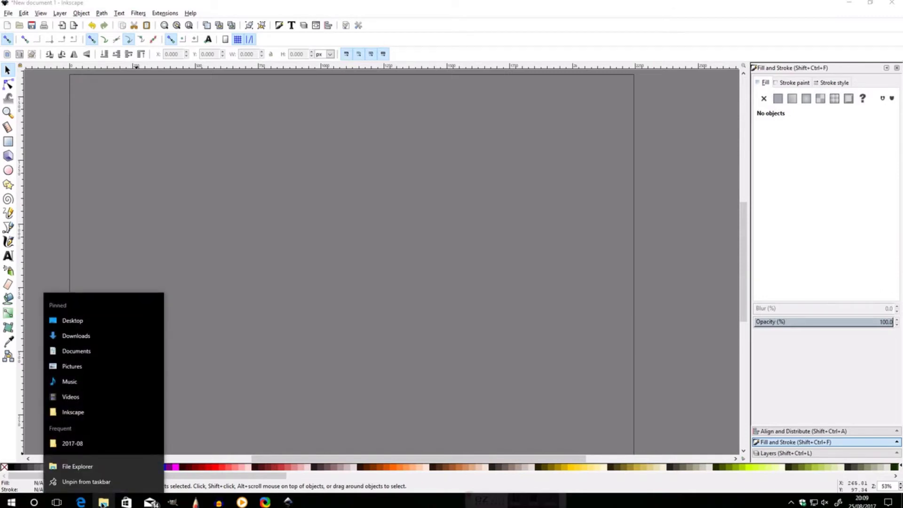
click(77, 466)
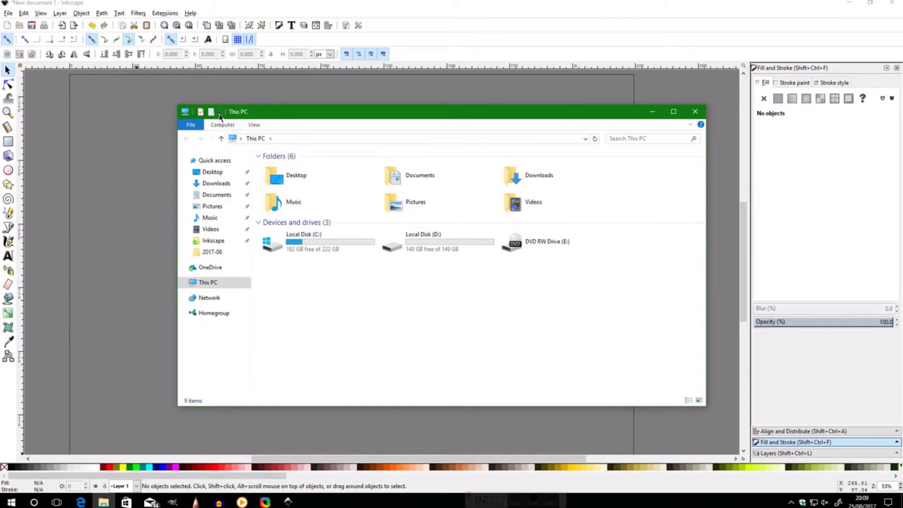
click(221, 114)
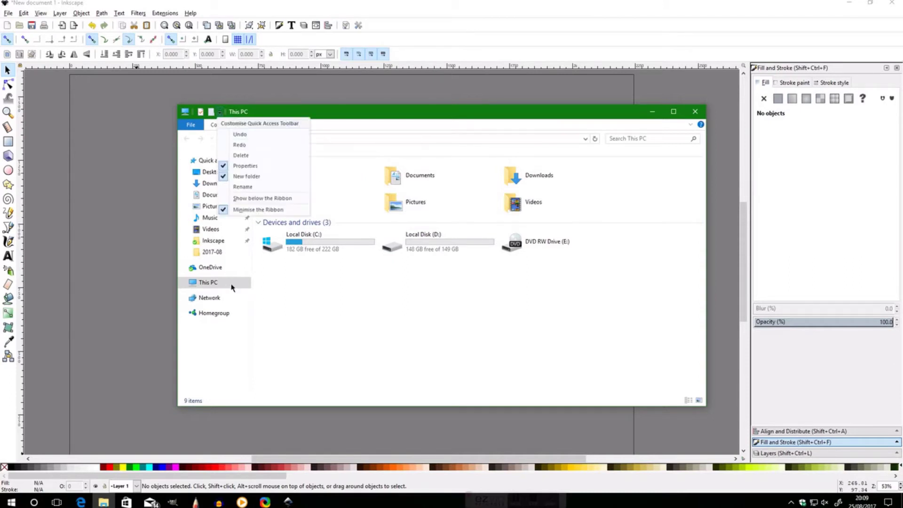
click(224, 210)
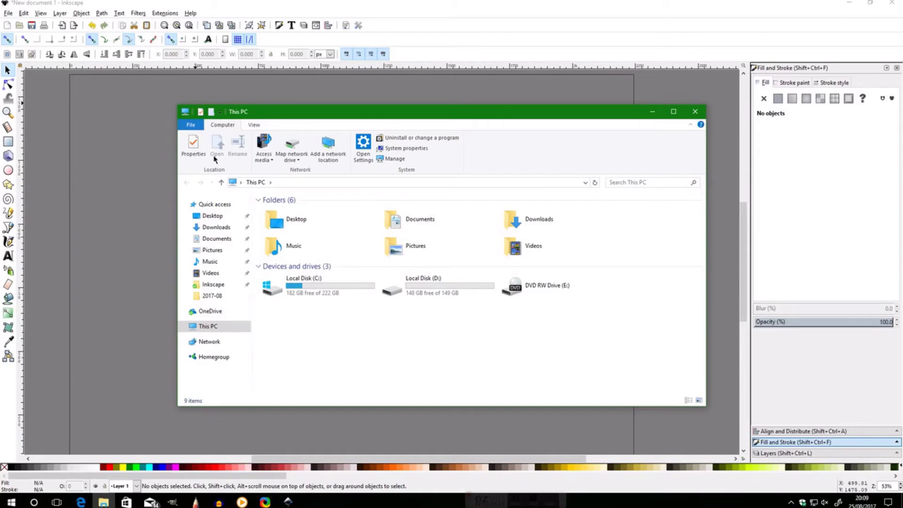
click(254, 125)
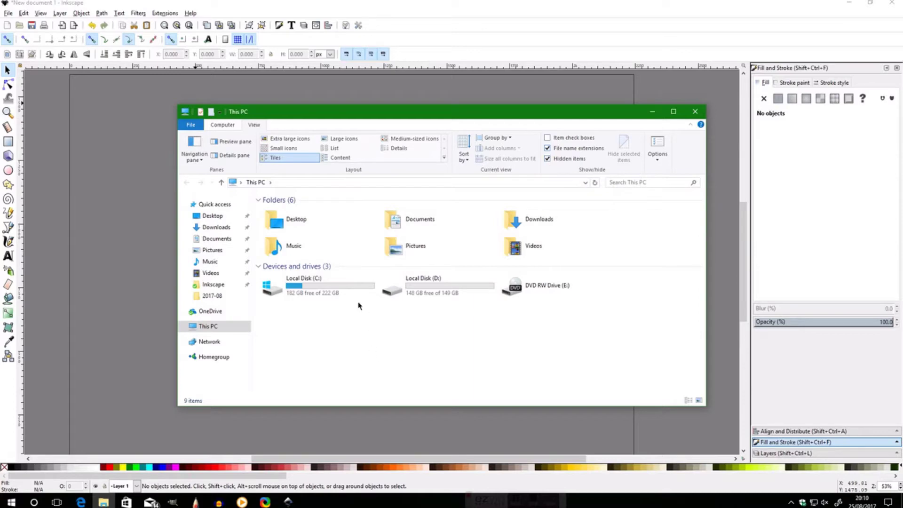
Open the personal user folder under Users on Local Disk (C:), and turn the display of hidden items off and back on
double_click(298, 289)
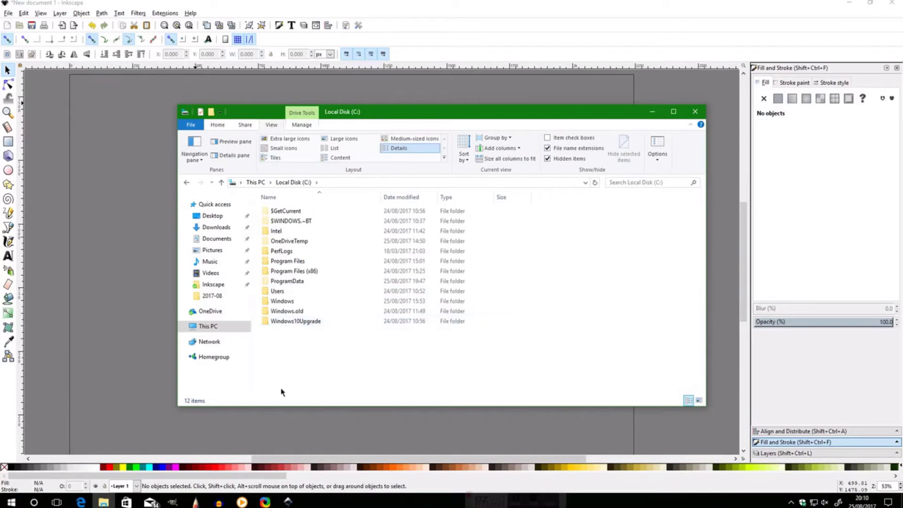
double_click(281, 294)
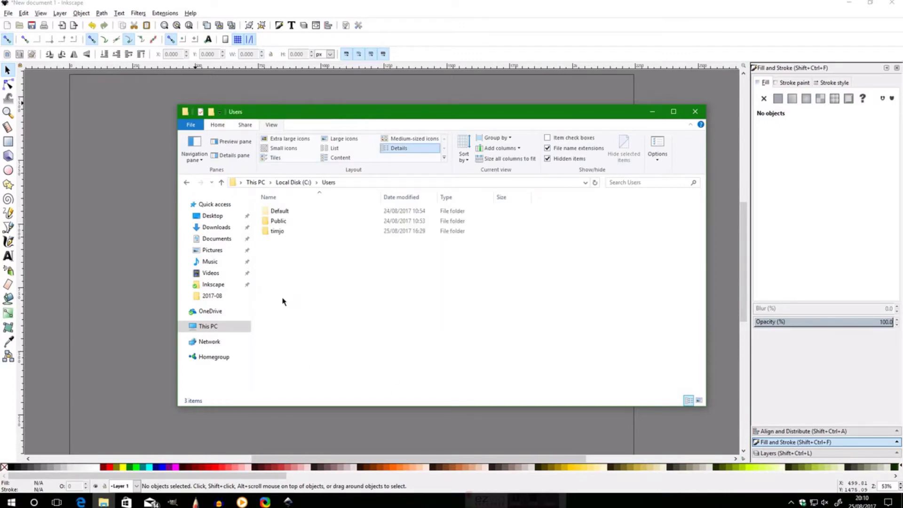
double_click(278, 231)
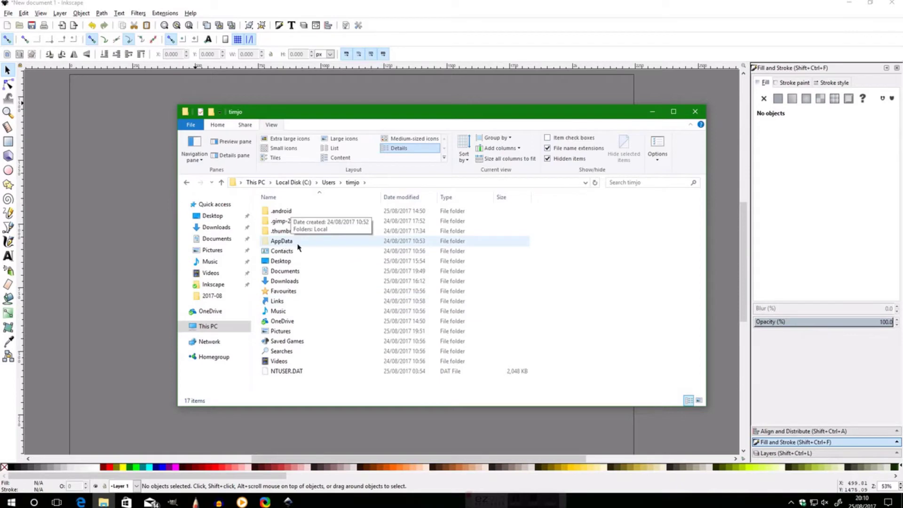
click(548, 160)
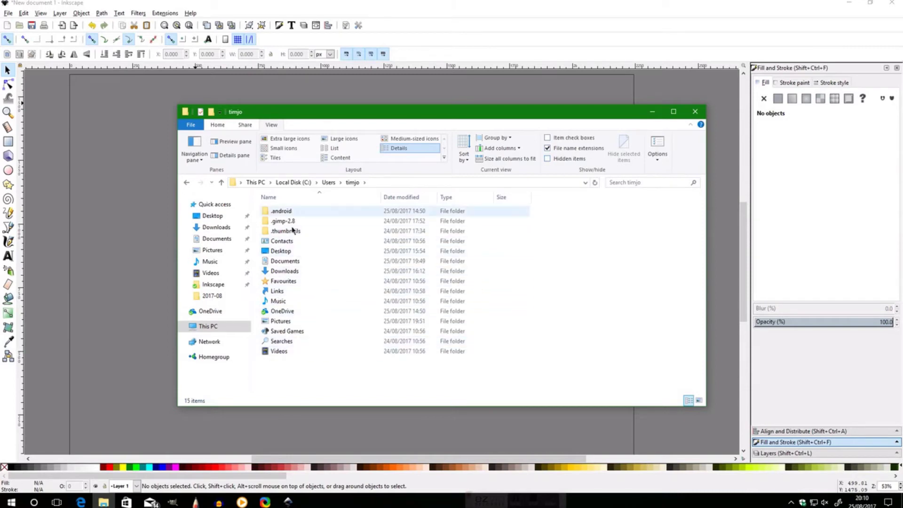
click(548, 160)
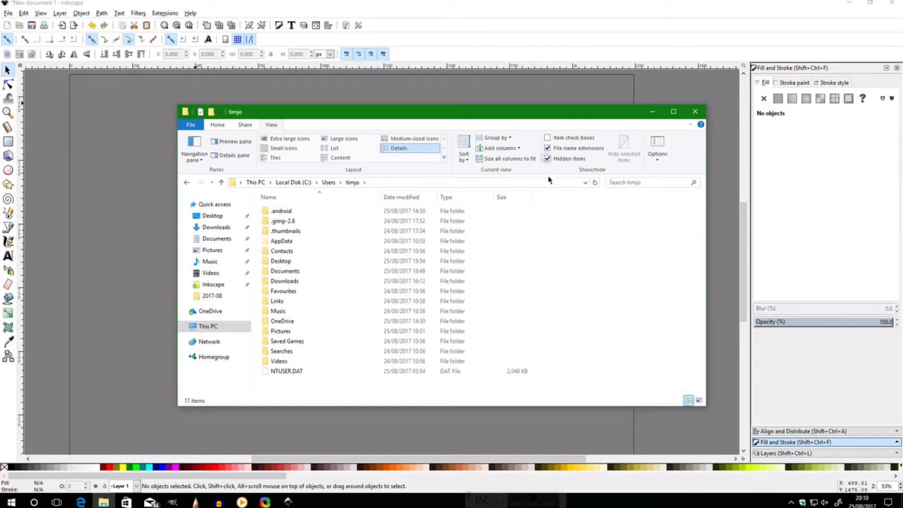
Inspect the AppData > Roaming > inkscape > templates folder and close File Explorer
double_click(287, 243)
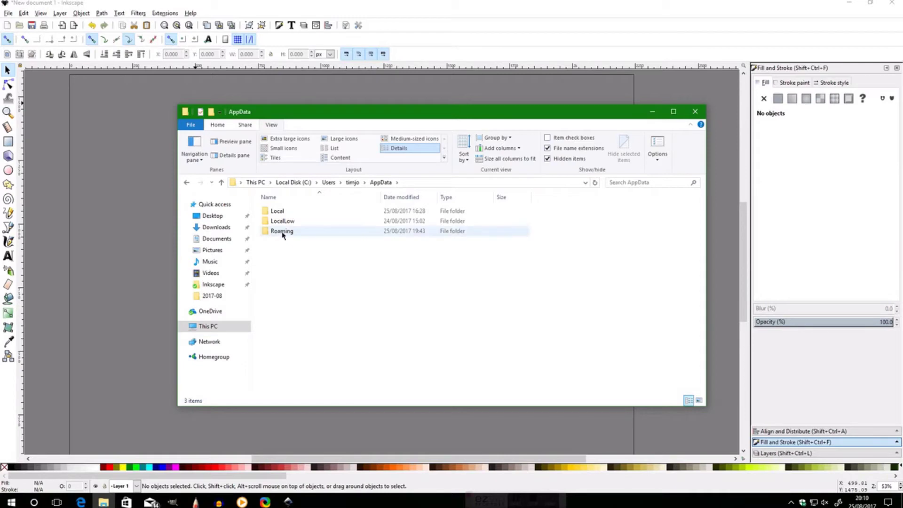
double_click(283, 232)
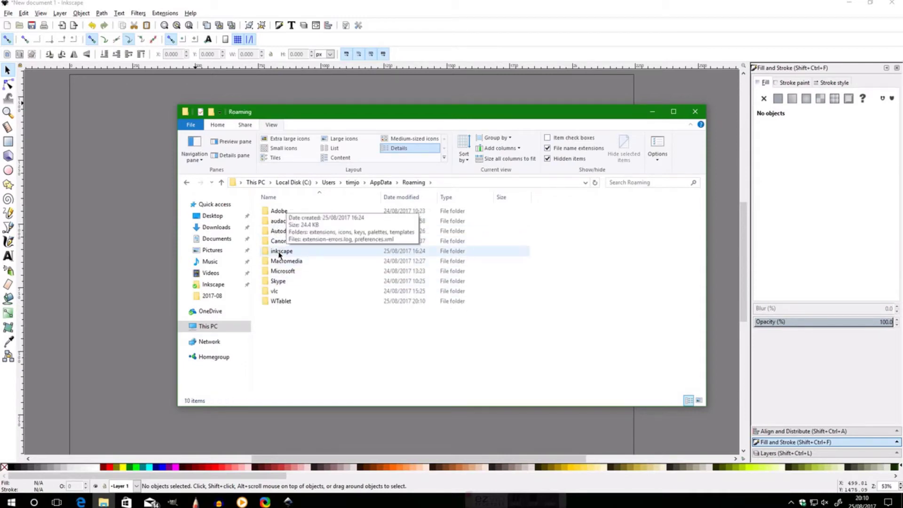
double_click(279, 253)
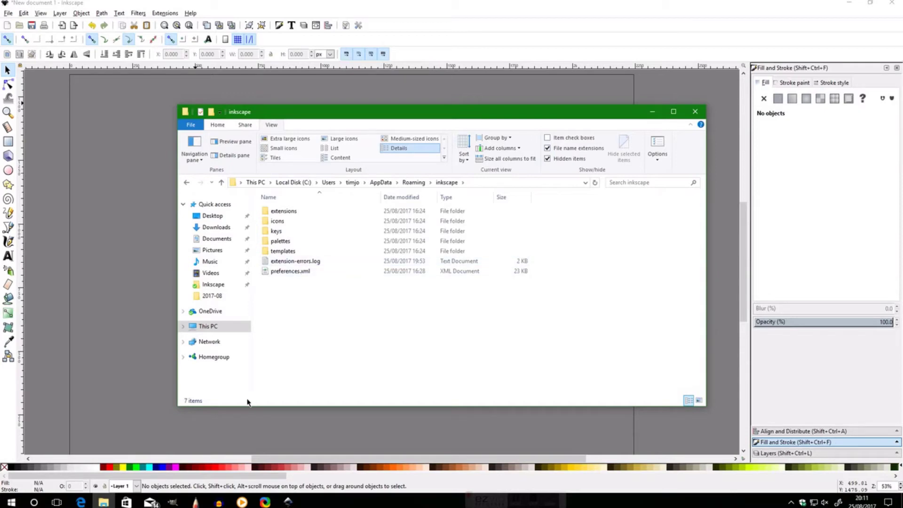
double_click(282, 252)
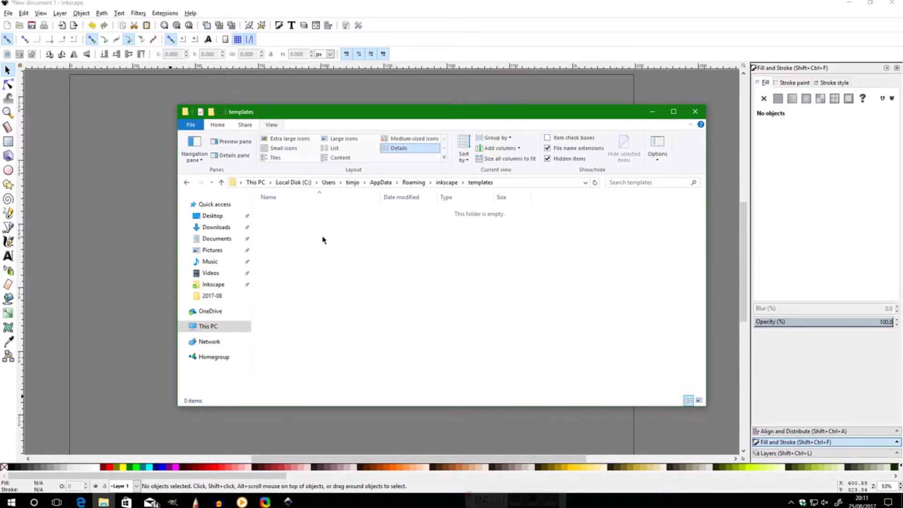
click(695, 112)
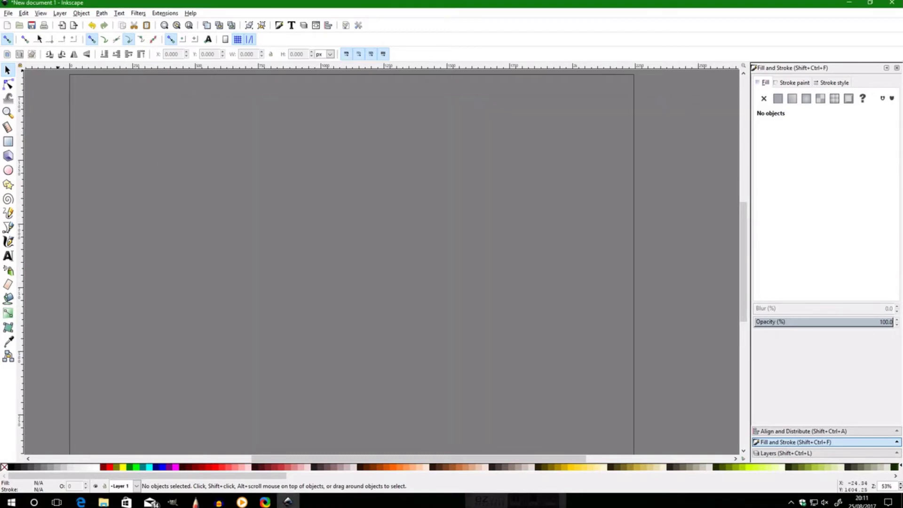
Start saving the document under a new name and browse to AppData > Roaming > inkscape > templates in the personal user folder on drive C:
click(9, 13)
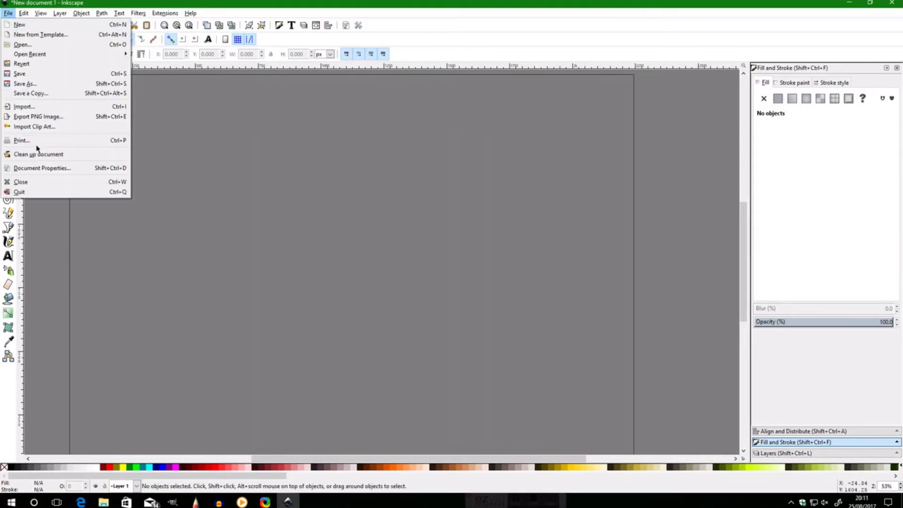
click(32, 89)
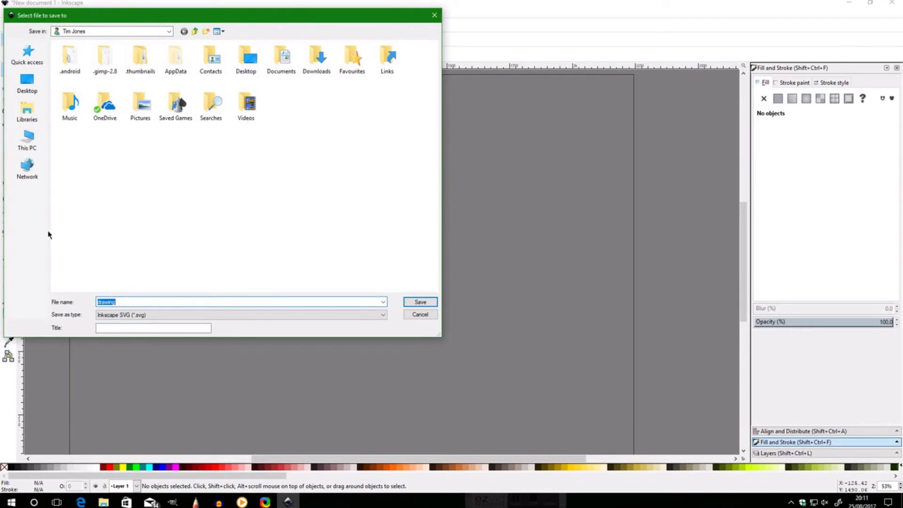
click(29, 148)
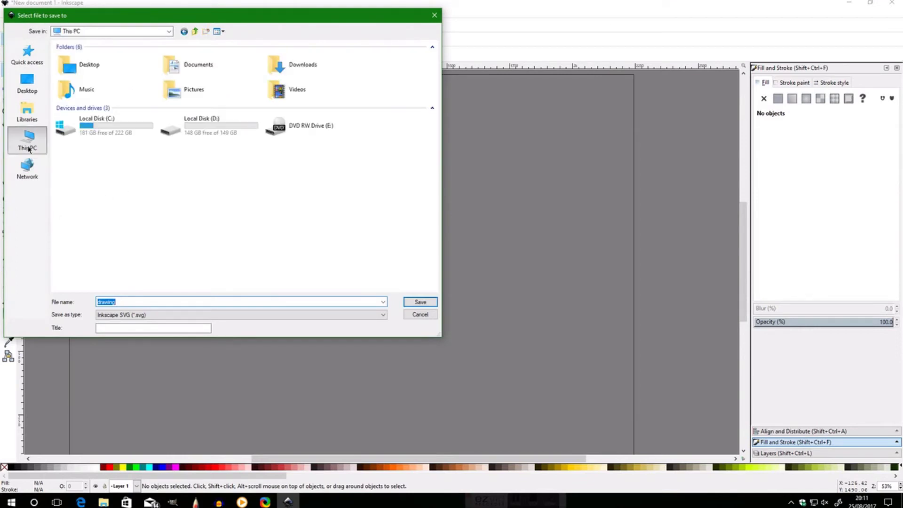
double_click(90, 125)
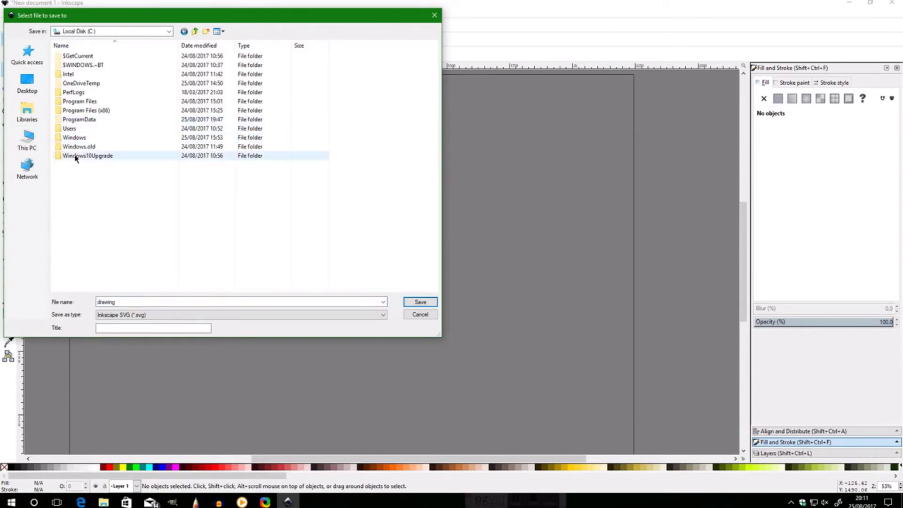
double_click(73, 129)
double_click(69, 75)
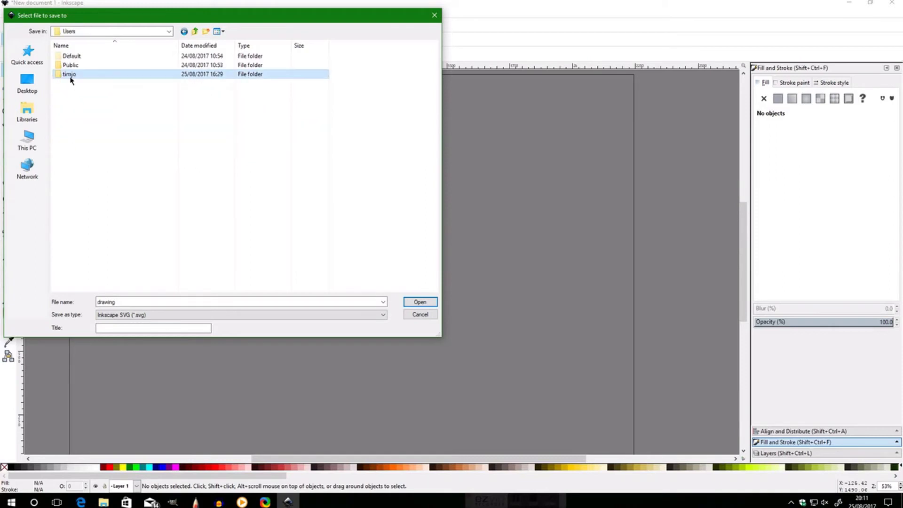
double_click(73, 84)
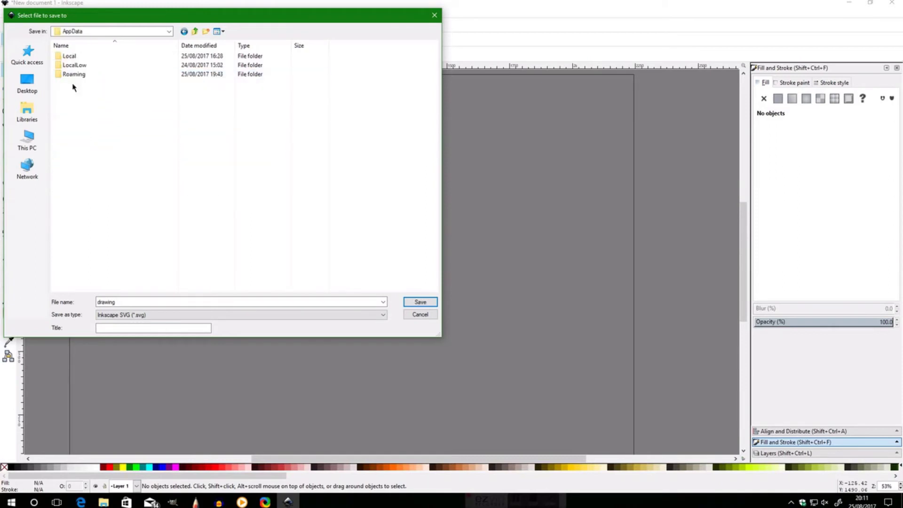
double_click(80, 76)
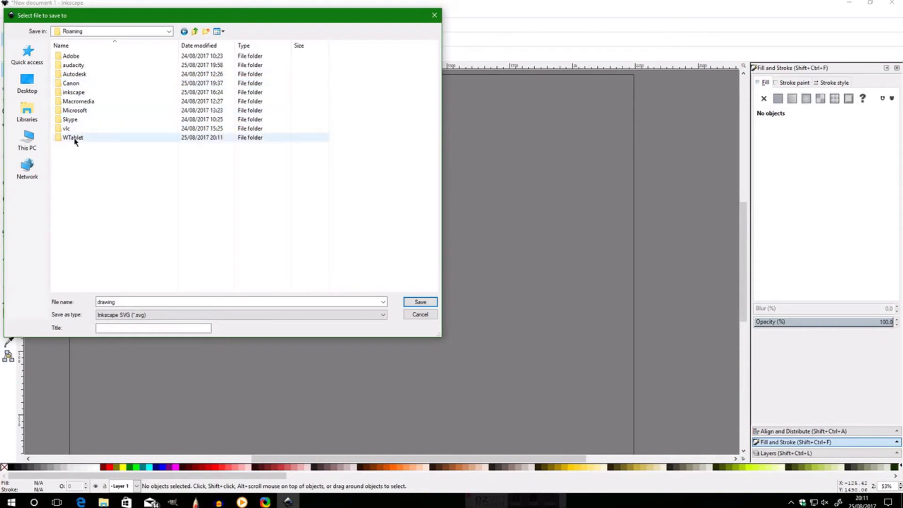
click(78, 93)
double_click(78, 94)
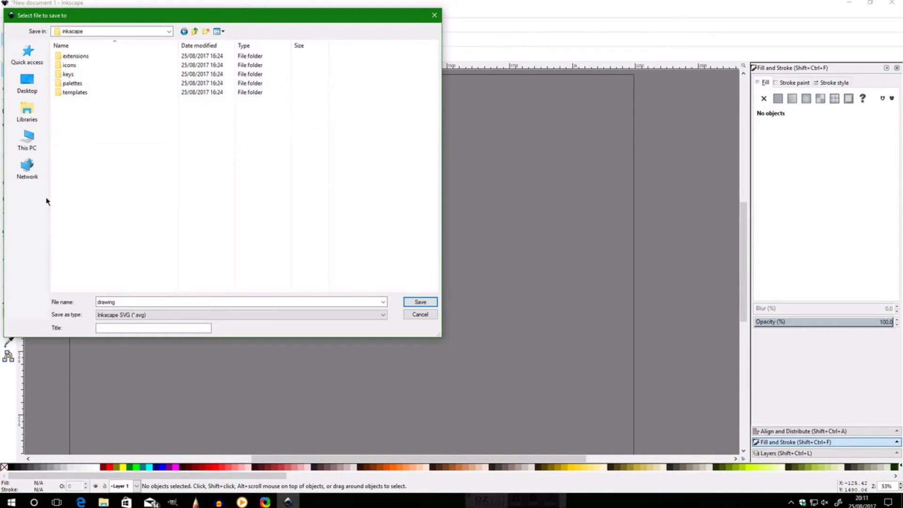
click(80, 93)
double_click(80, 93)
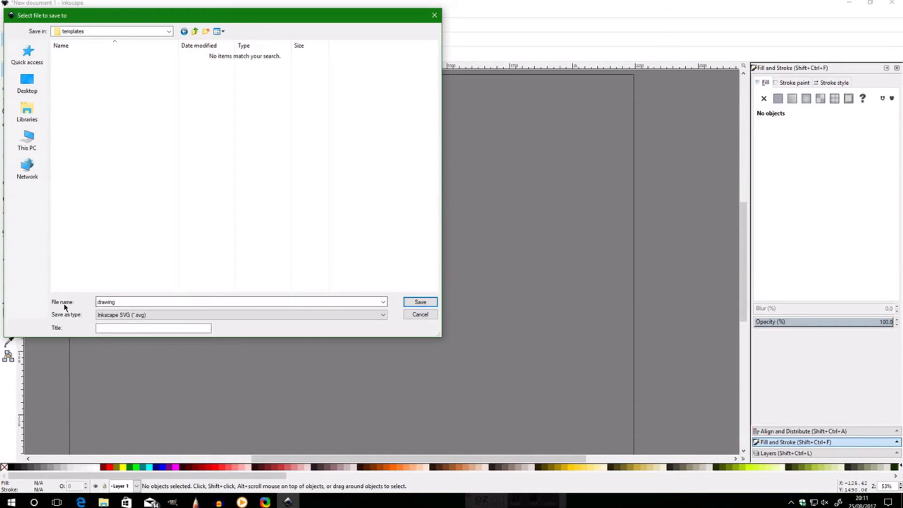
Name the file default.svg and save it as Inkscape SVG in the templates folder
double_click(105, 299)
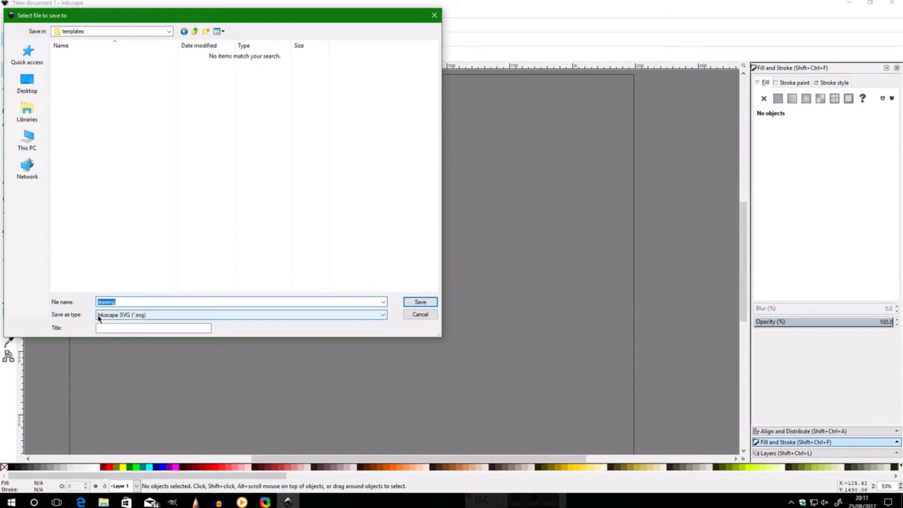
text(default.svg)
click(410, 304)
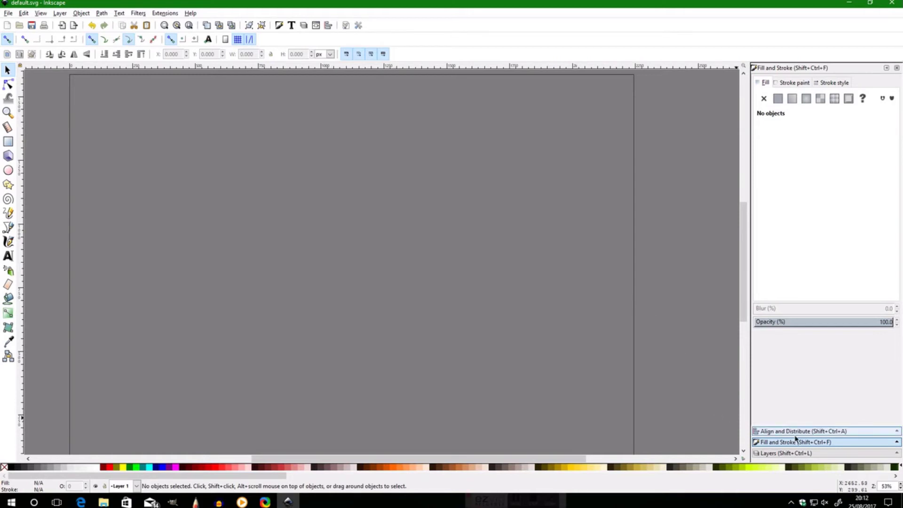
Bring the Layers dialog to the front, rename Layer 1 as Base, and lock it
click(789, 453)
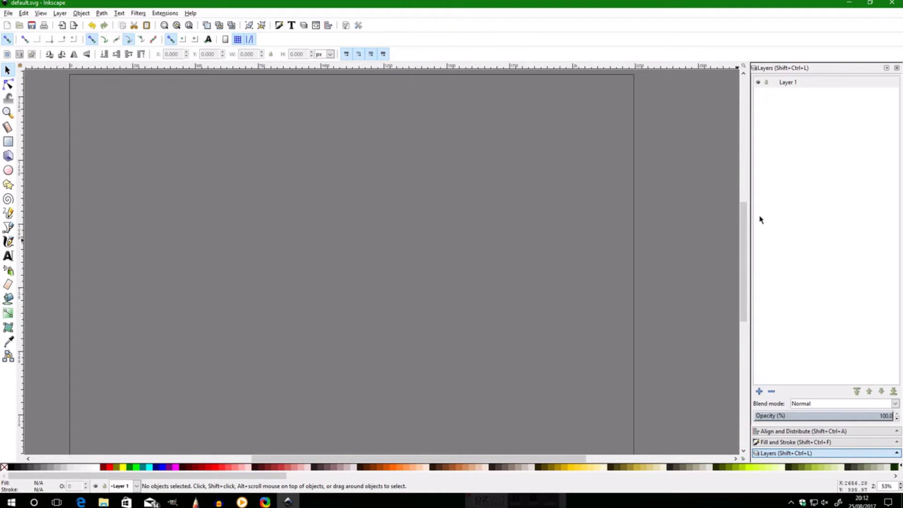
double_click(791, 83)
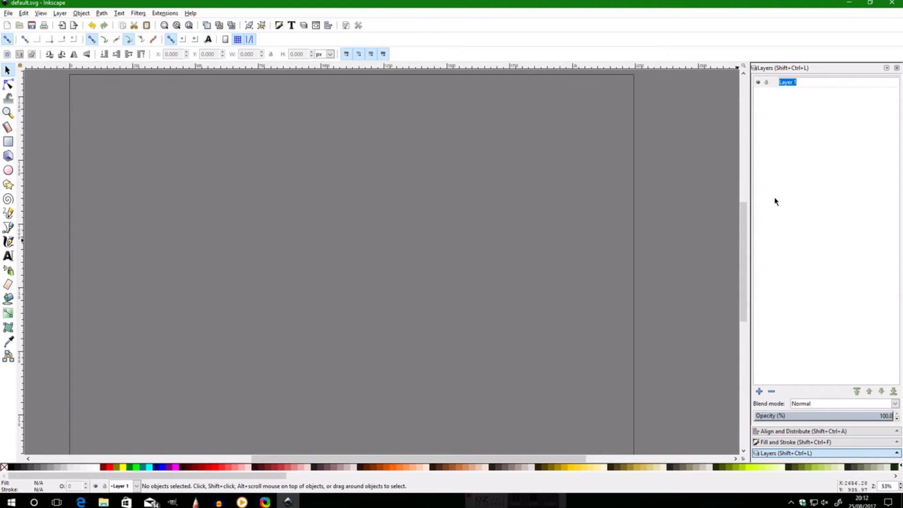
text(Base)
click(767, 85)
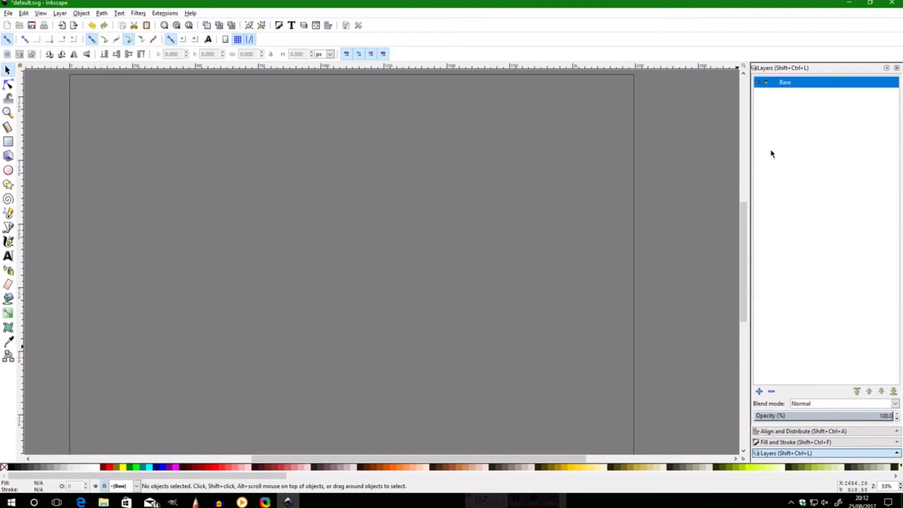
Add a layer named Reference Pics above the Base layer
click(759, 391)
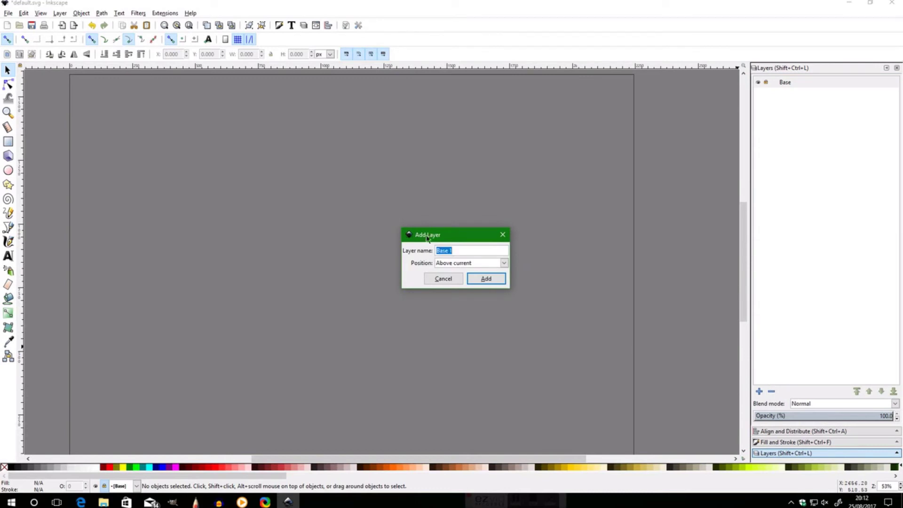
text(Reference Pics)
click(487, 279)
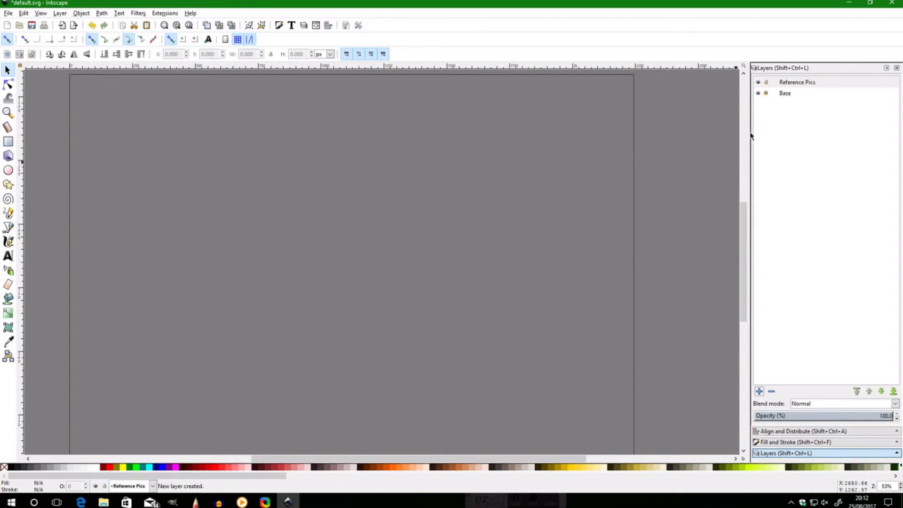
Add a layer named Rough Sketch above Reference Pics and lock it
click(759, 391)
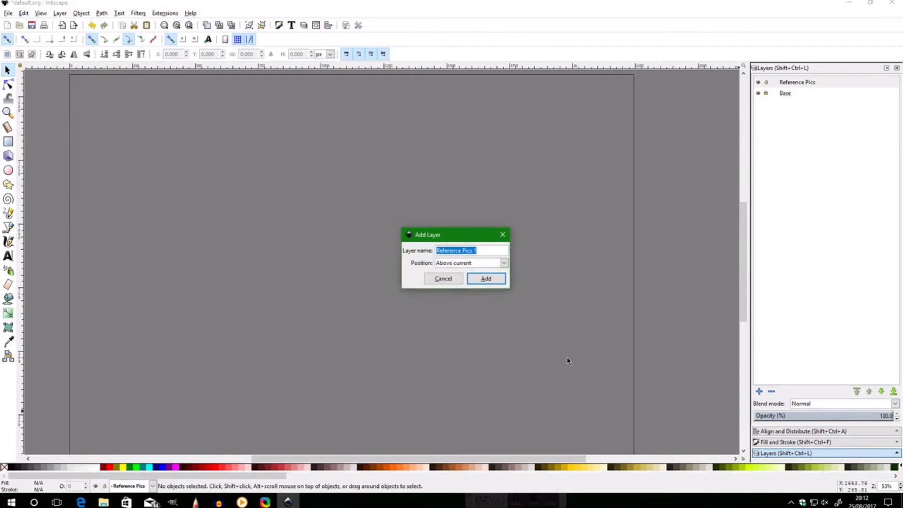
drag(483, 250, 442, 259)
key(BackSpace)
key(BackSpace)
key(BackSpace)
text(Rough Sketch)
click(484, 279)
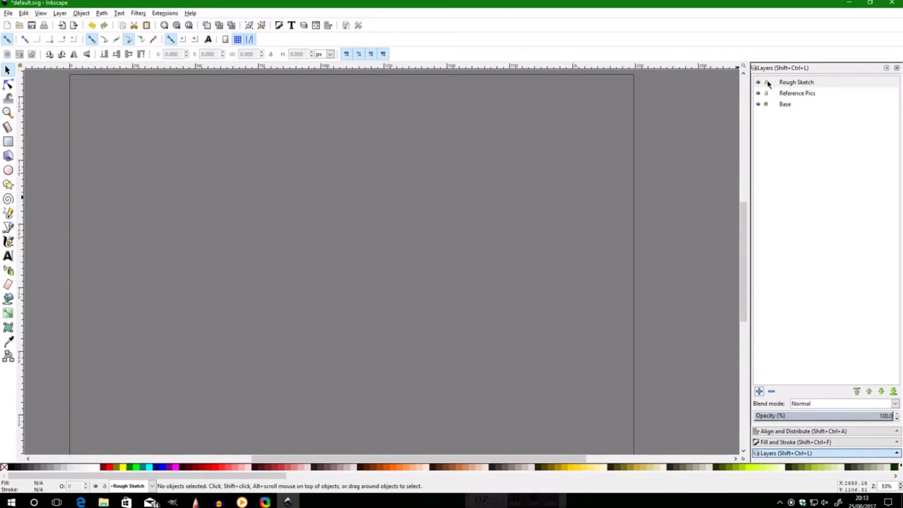
click(766, 83)
Add a layer named Ink Lines above Rough Sketch and lock it
click(760, 391)
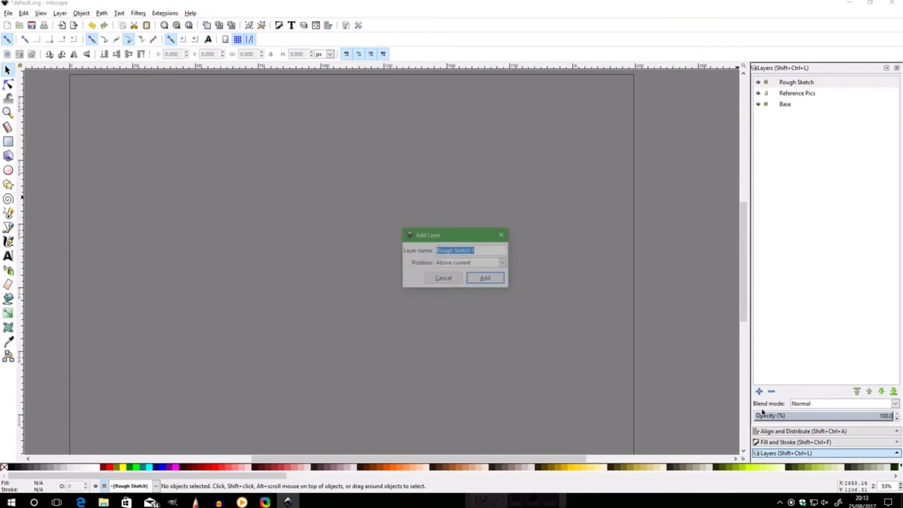
drag(479, 256, 435, 250)
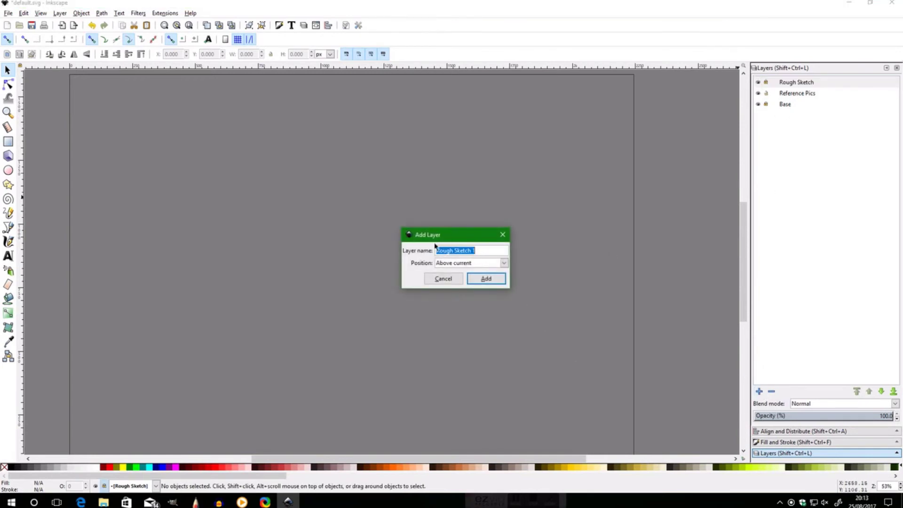
text(I)
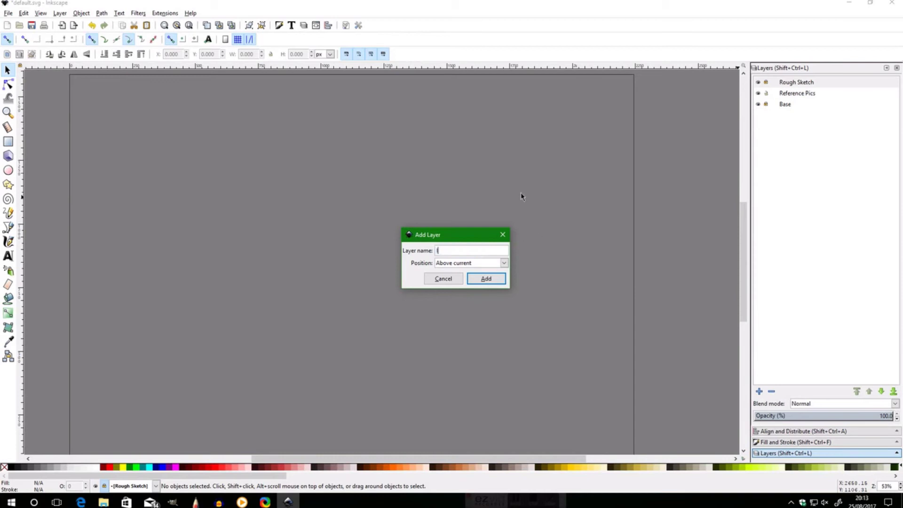
text(nk Lines)
key(Return)
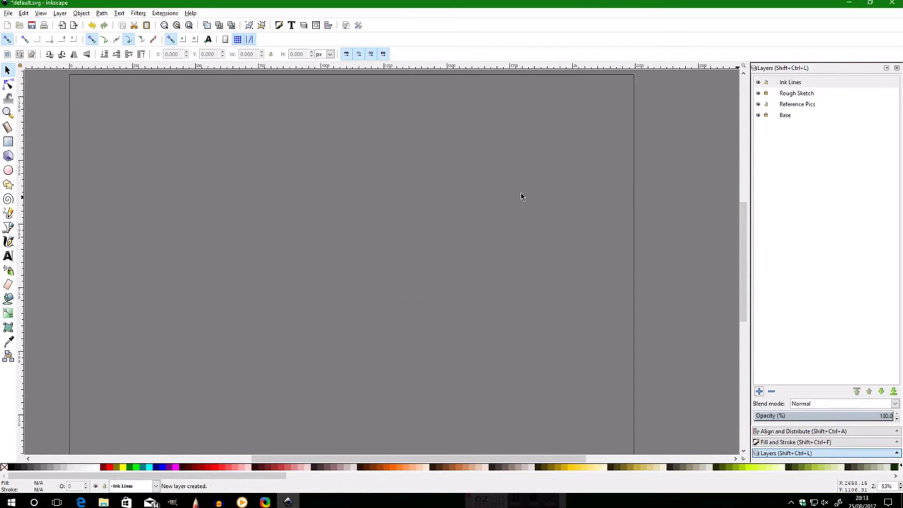
click(769, 83)
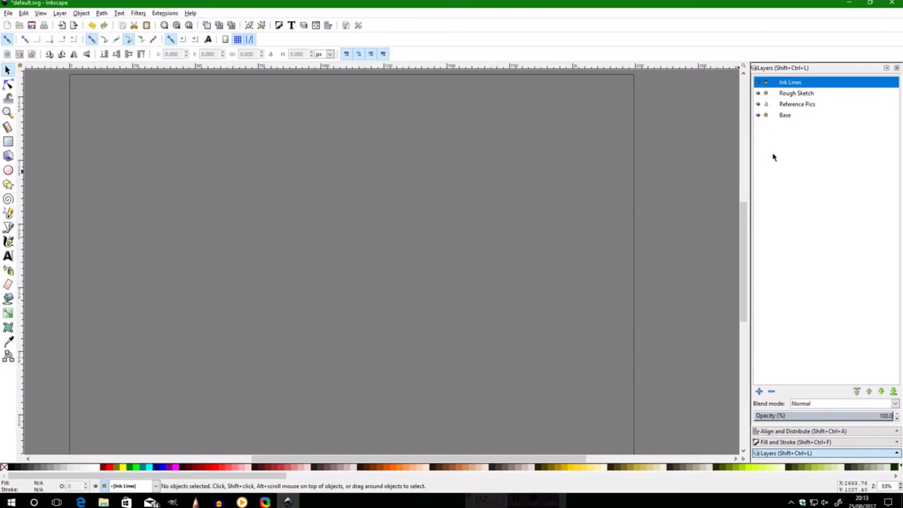
Create page guides with the Guides creator extension using the Rule-of-third preset
drag(372, 460, 365, 460)
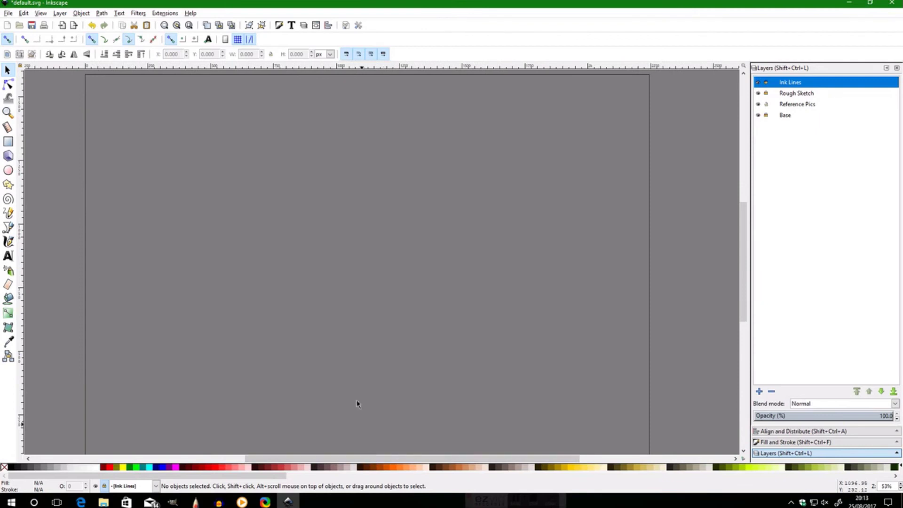
click(169, 14)
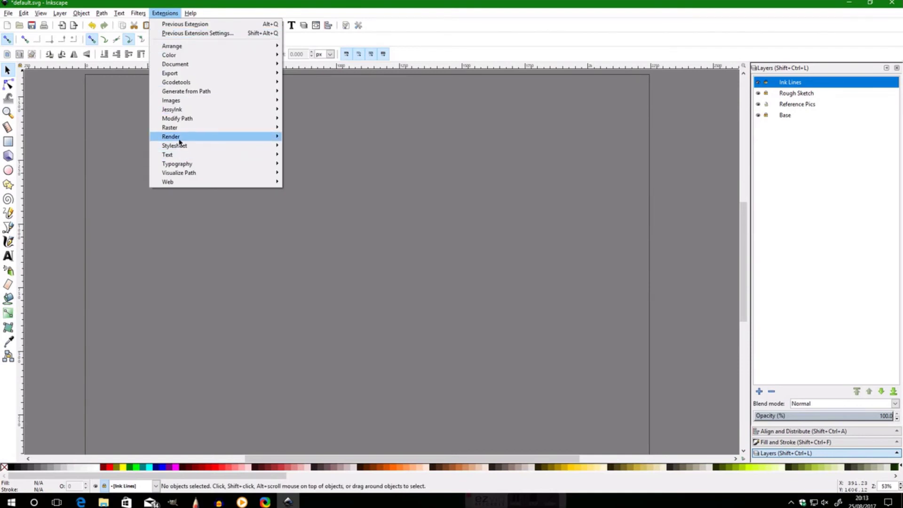
mouse_move(180, 140)
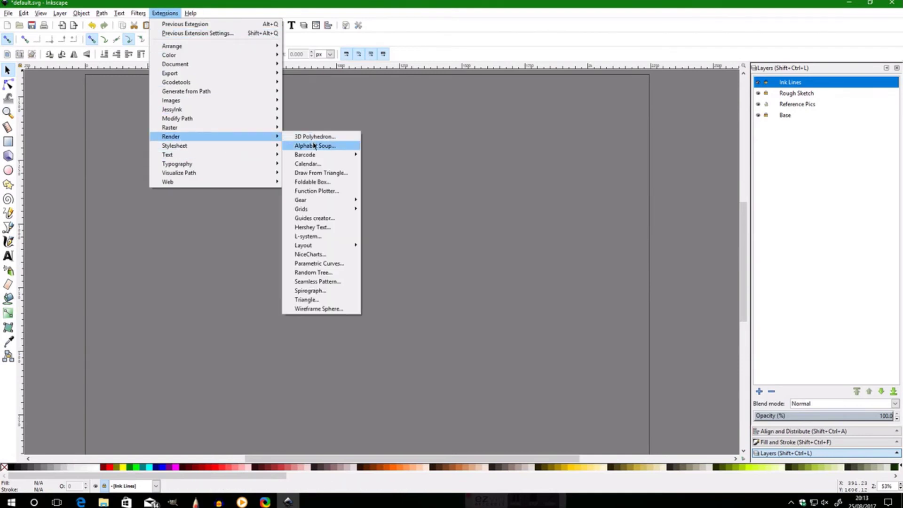
click(321, 219)
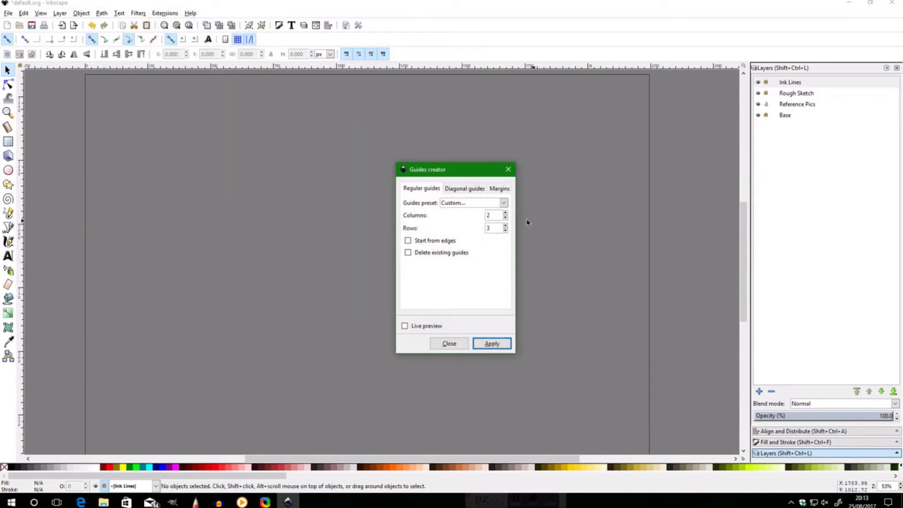
click(505, 231)
click(505, 230)
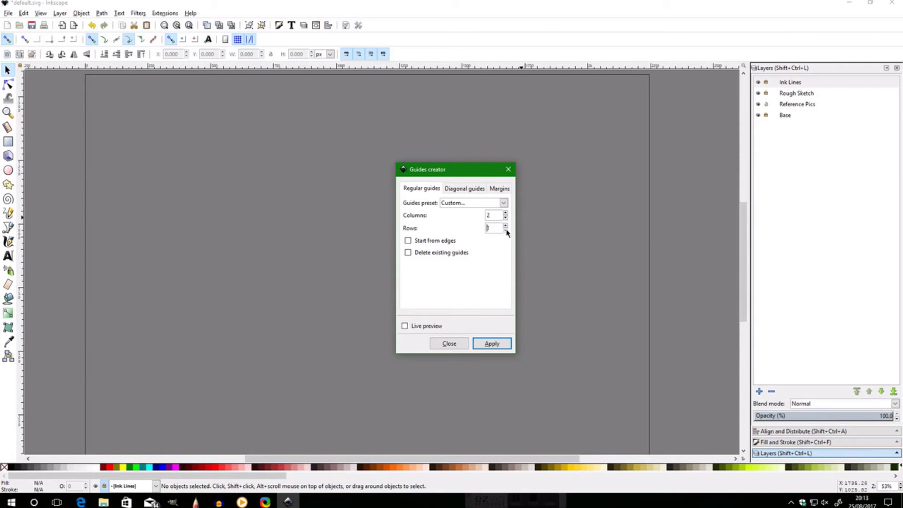
click(504, 202)
click(475, 237)
click(404, 326)
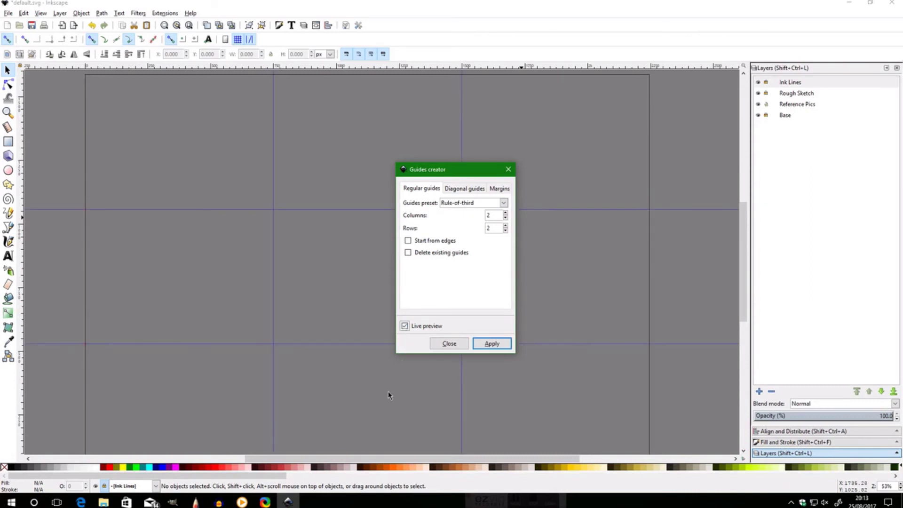
click(494, 347)
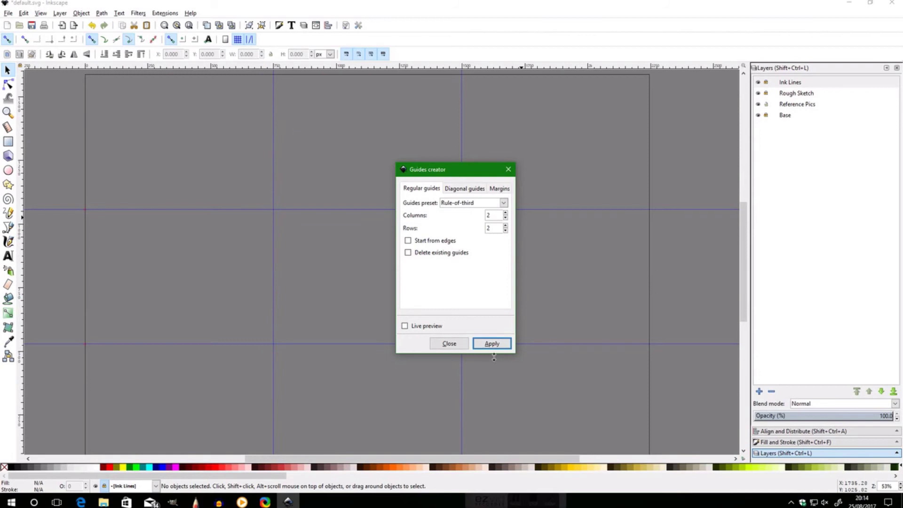
click(508, 170)
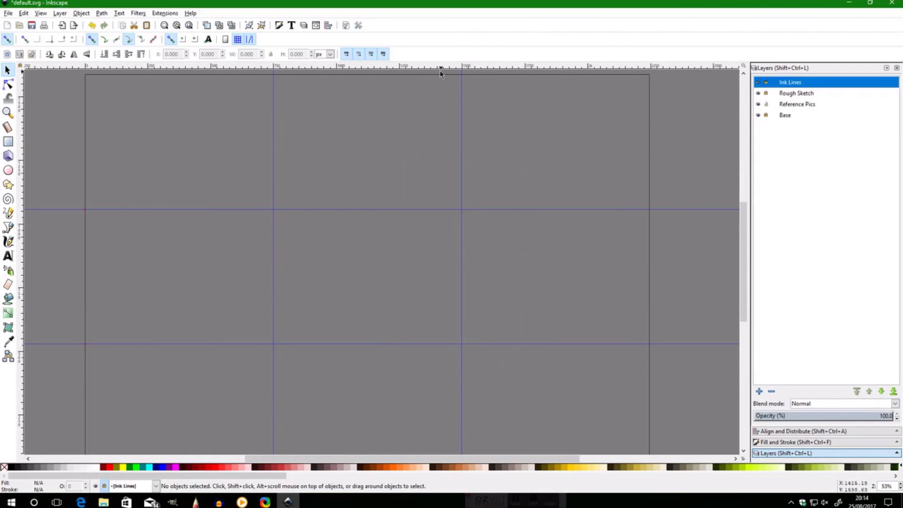
Hide the guides on the canvas and show them again
key(bar)
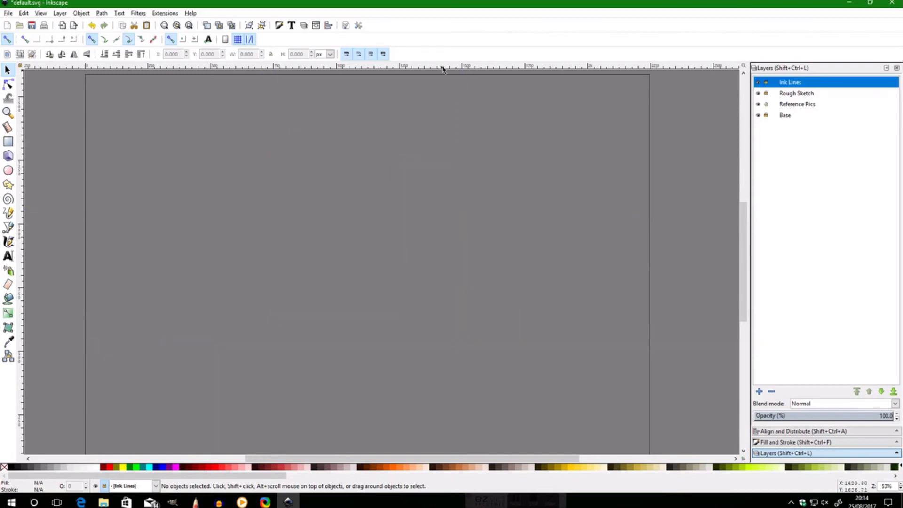
key(bar)
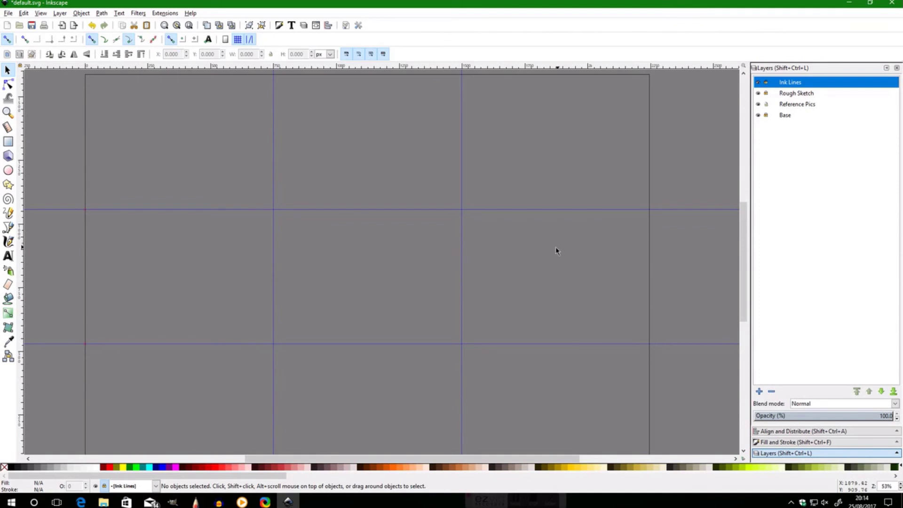
Make Reference Pics the current layer
text(s)
key(Escape)
drag(741, 272, 741, 275)
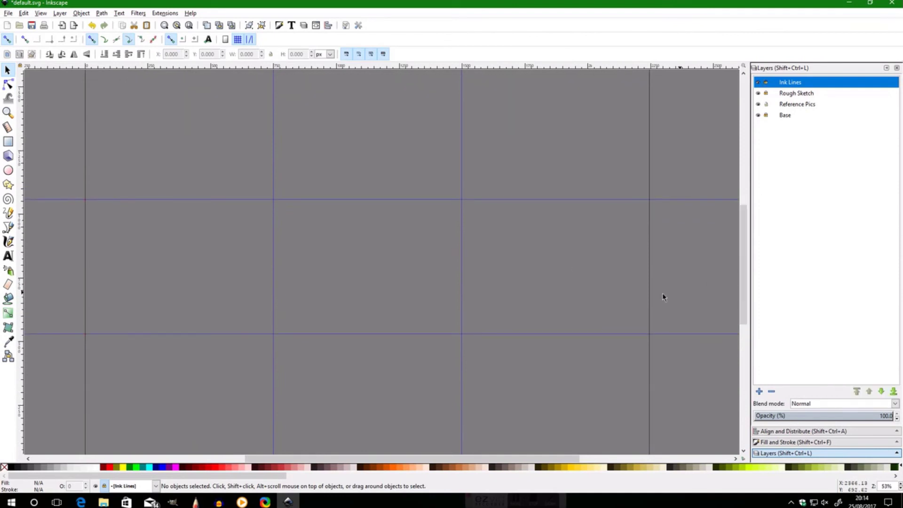
text(5)
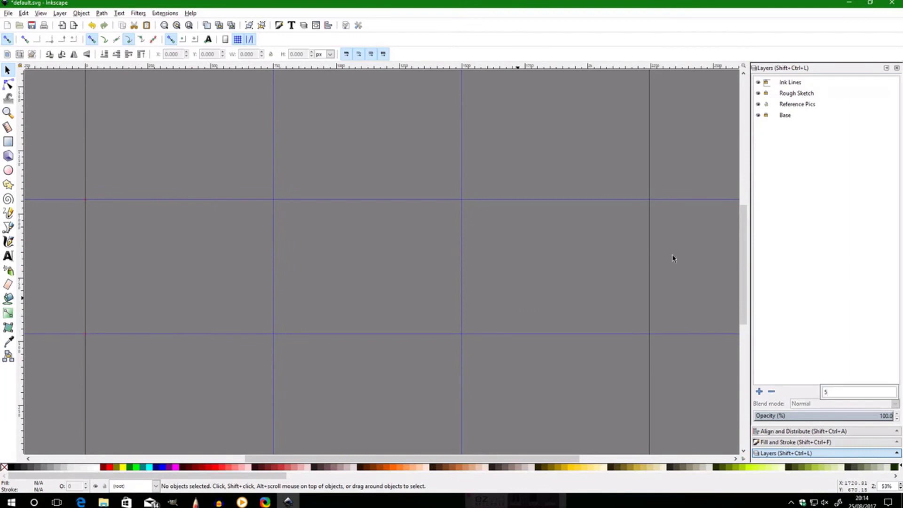
key(Escape)
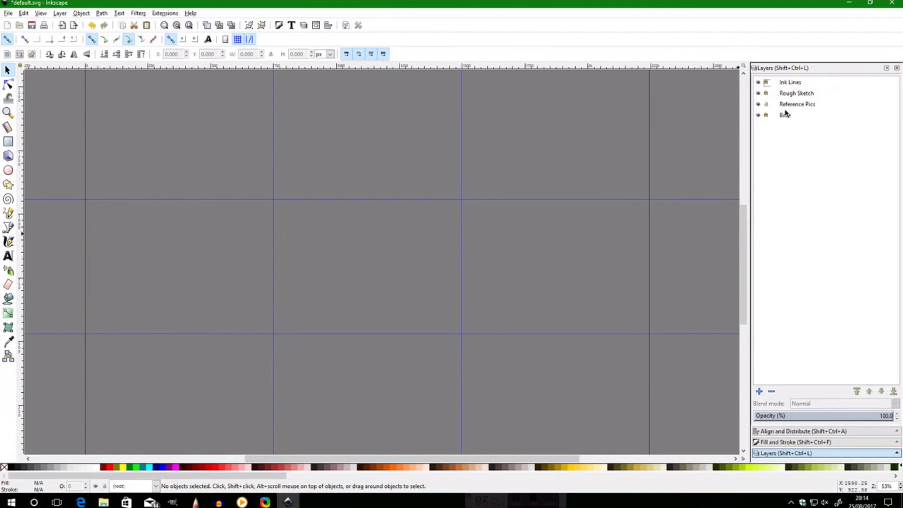
key(Up)
key(Escape)
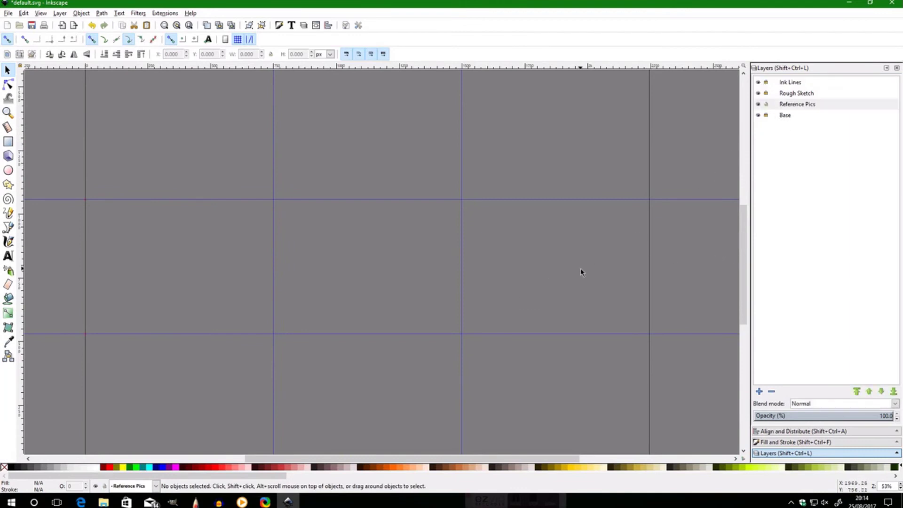
Fit the whole page in the window and save the updated default.svg template
key(5)
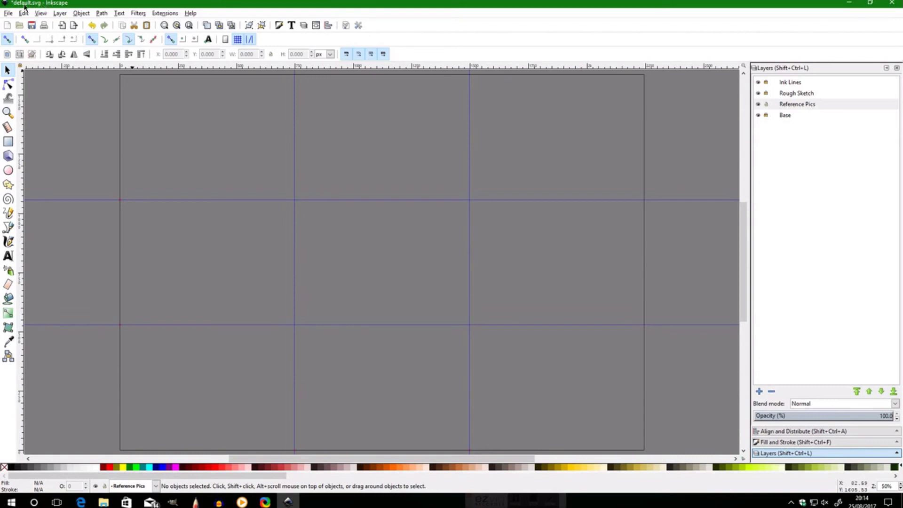
click(9, 13)
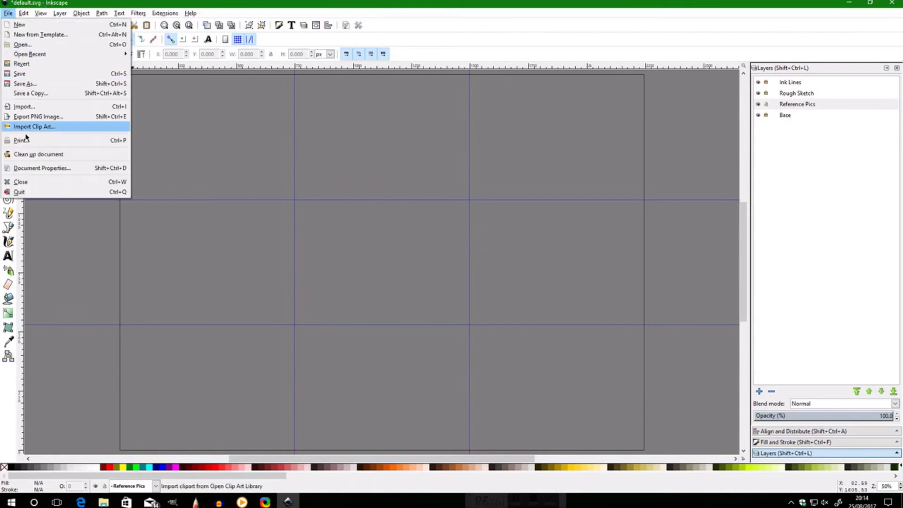
click(21, 76)
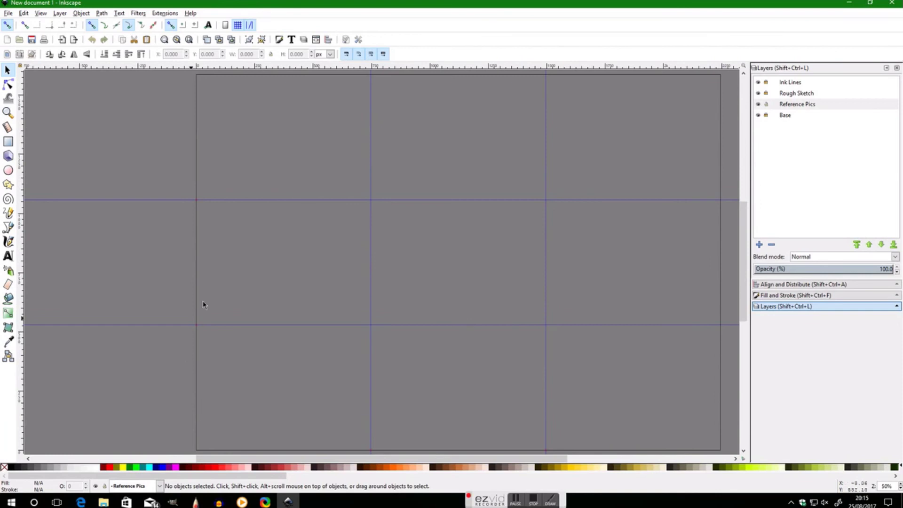
Close Inkscape and open the AppData\Roaming\inkscape\templates folder of the user profile in File Explorer
drag(390, 464, 421, 506)
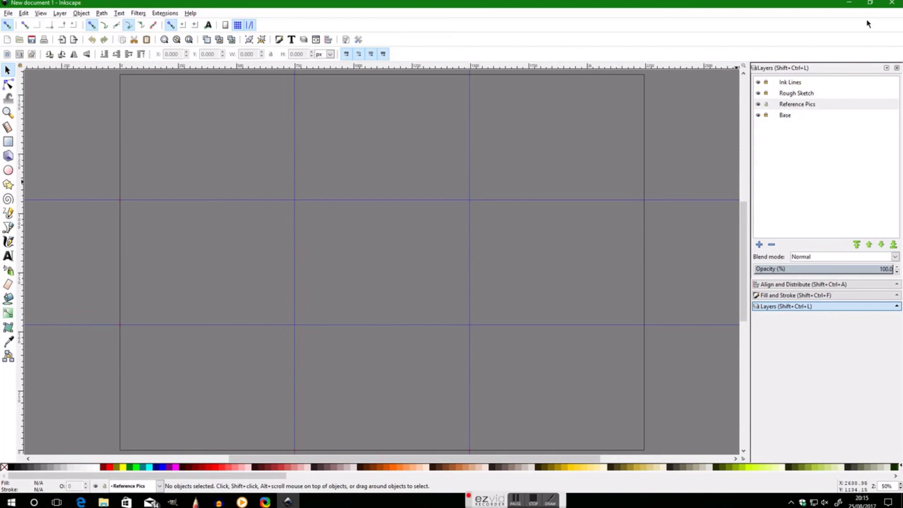
click(894, 5)
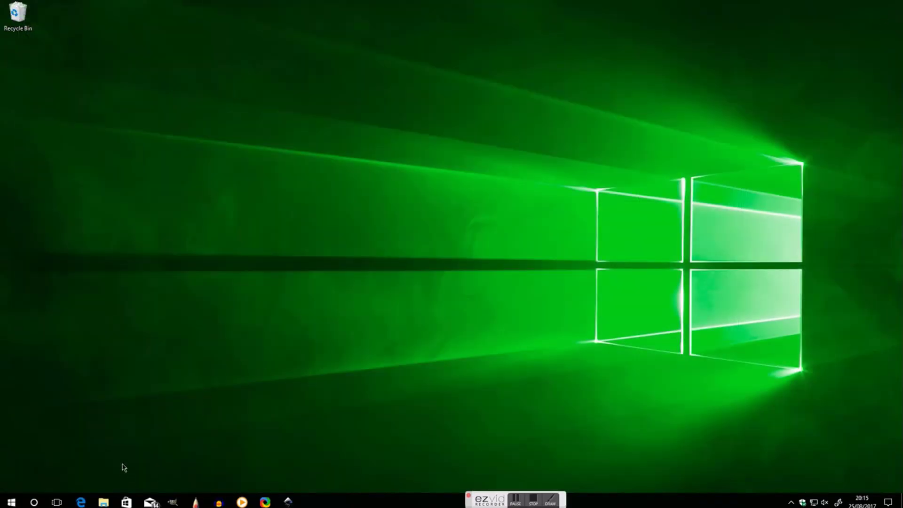
click(103, 502)
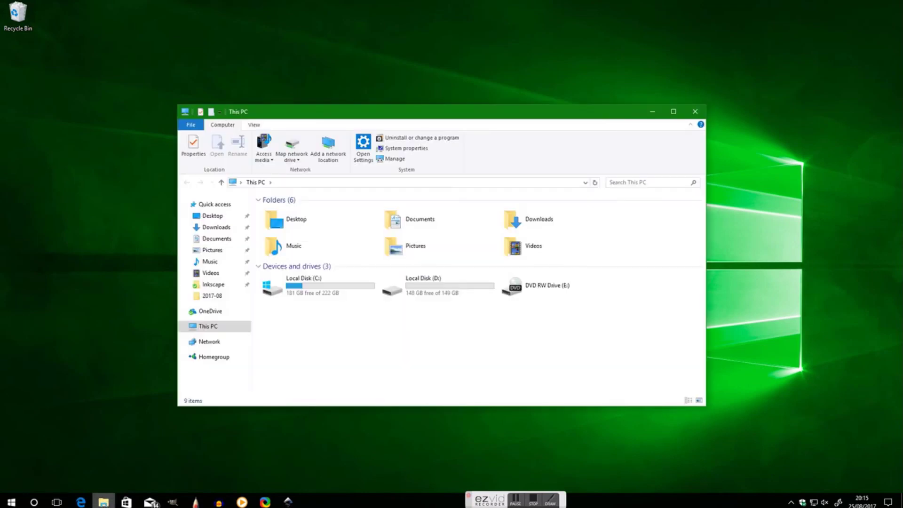
double_click(302, 288)
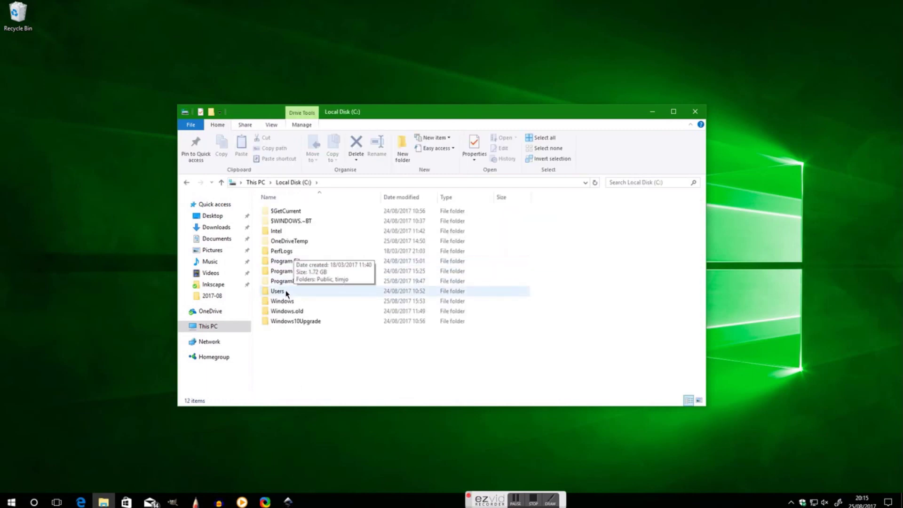
double_click(284, 292)
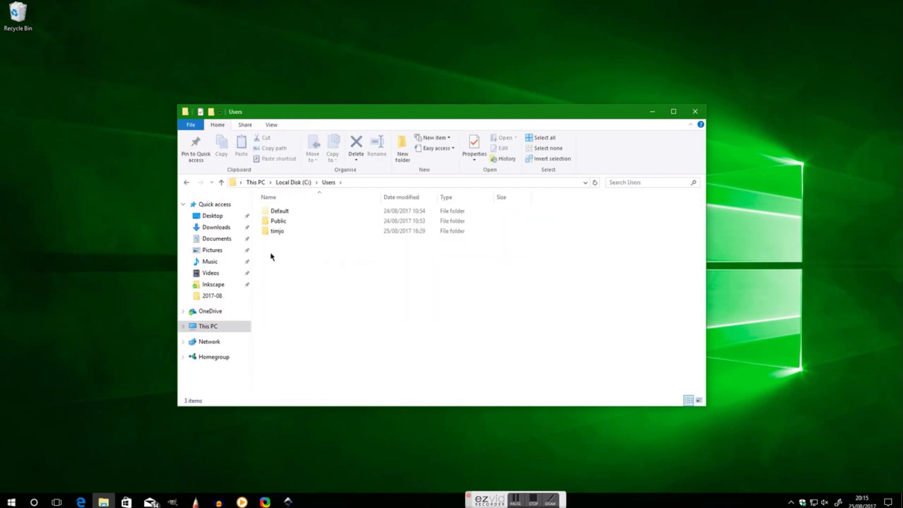
double_click(275, 233)
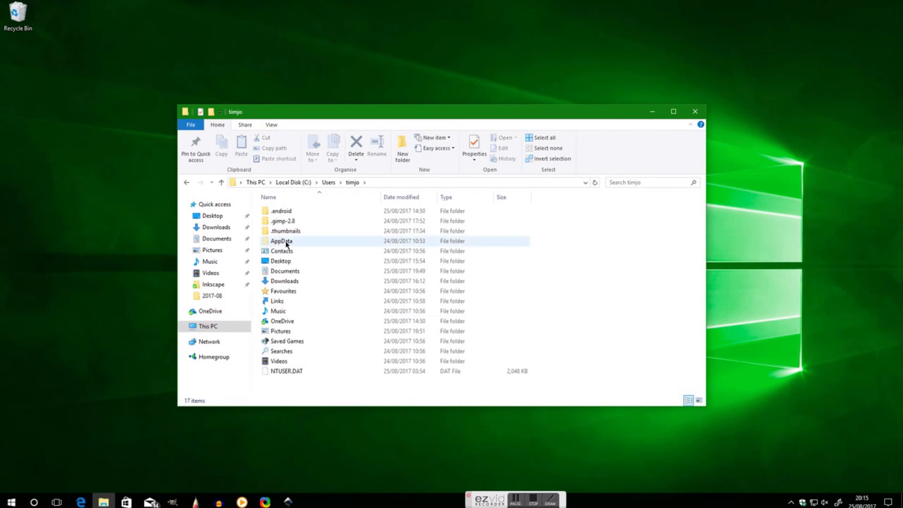
double_click(285, 241)
double_click(286, 233)
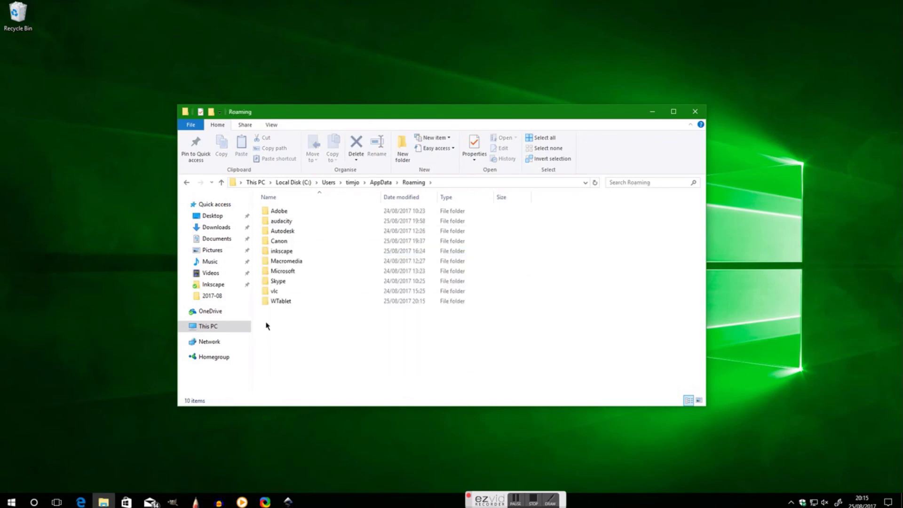
double_click(277, 253)
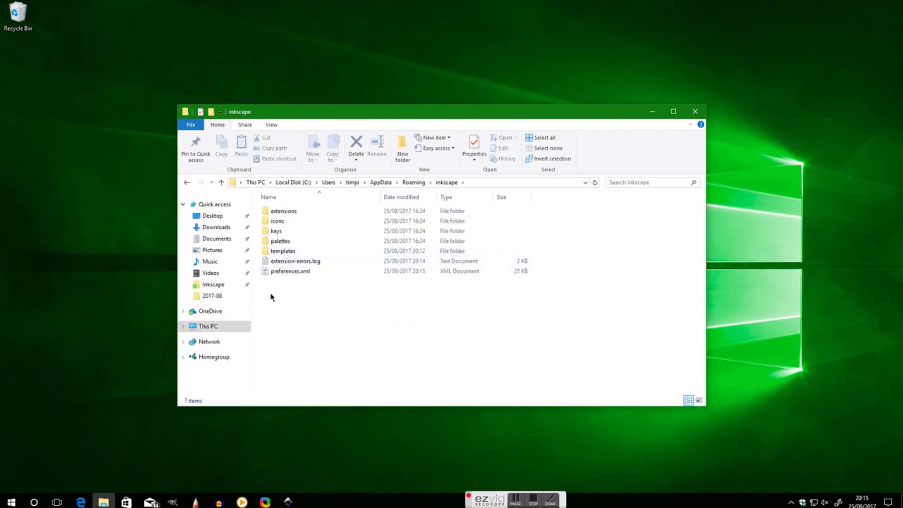
double_click(279, 252)
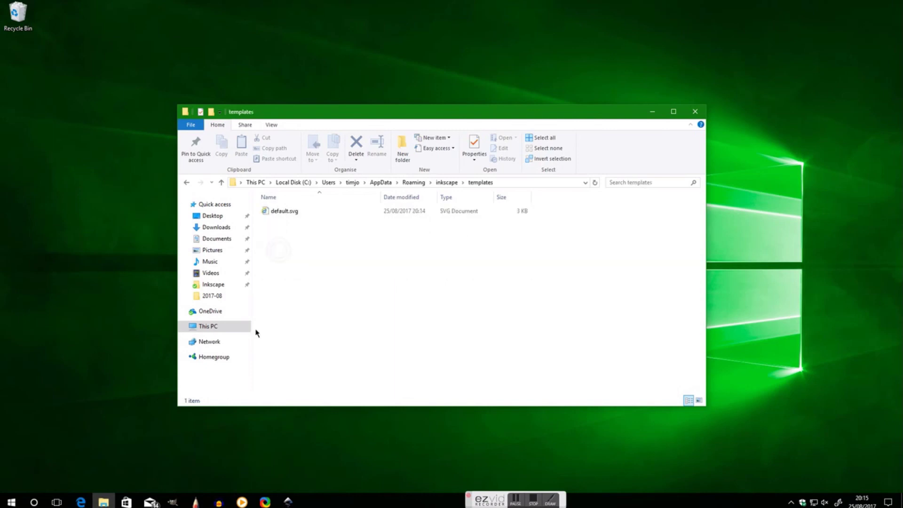
Delete default.svg from the templates folder, close File Explorer, and relaunch Inkscape
click(277, 212)
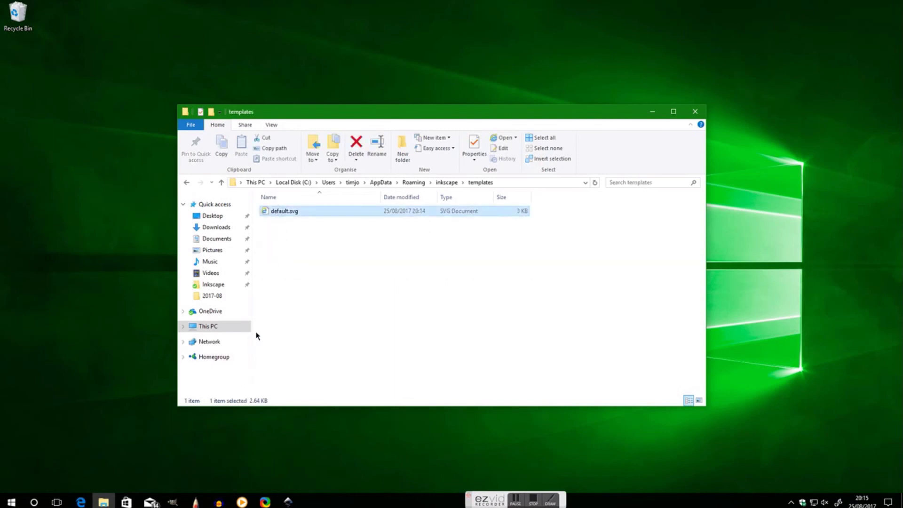
key(Delete)
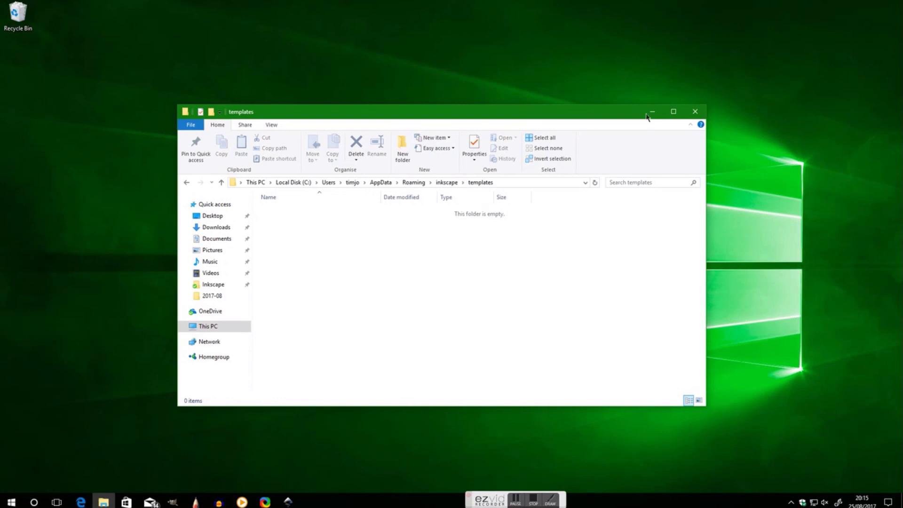
click(695, 113)
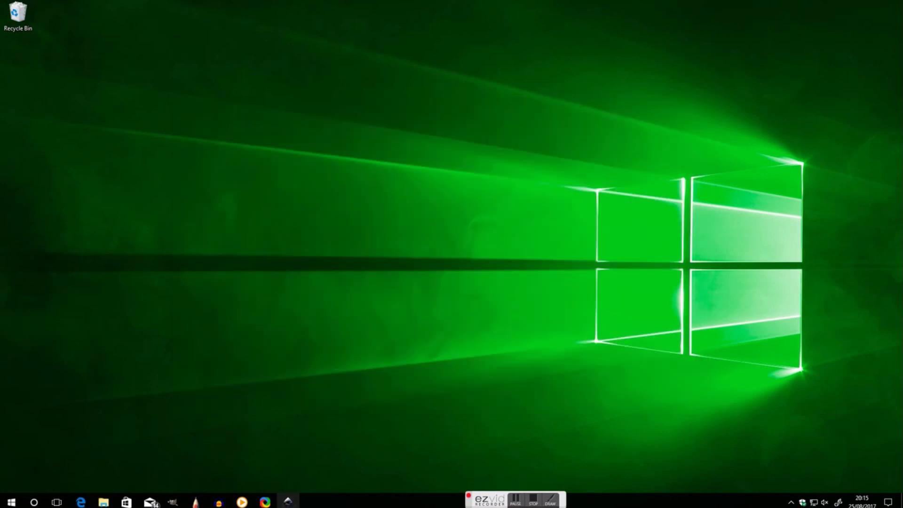
click(288, 502)
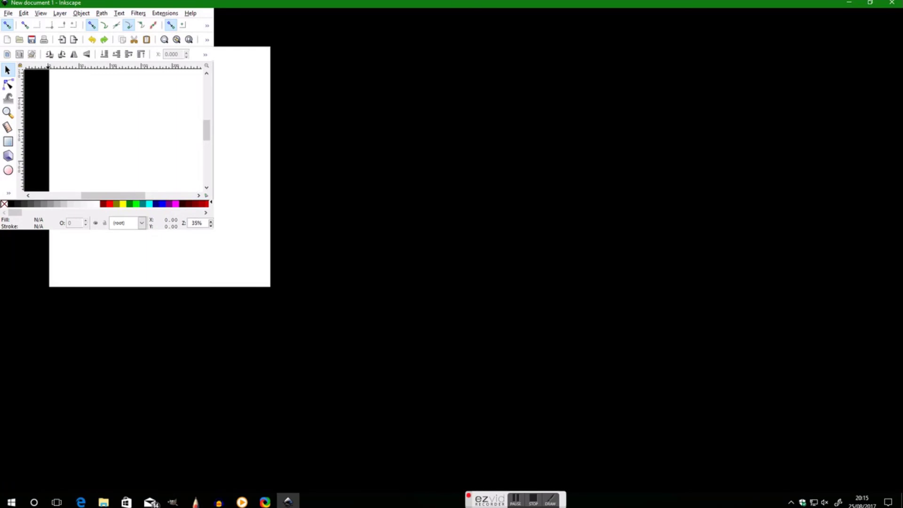